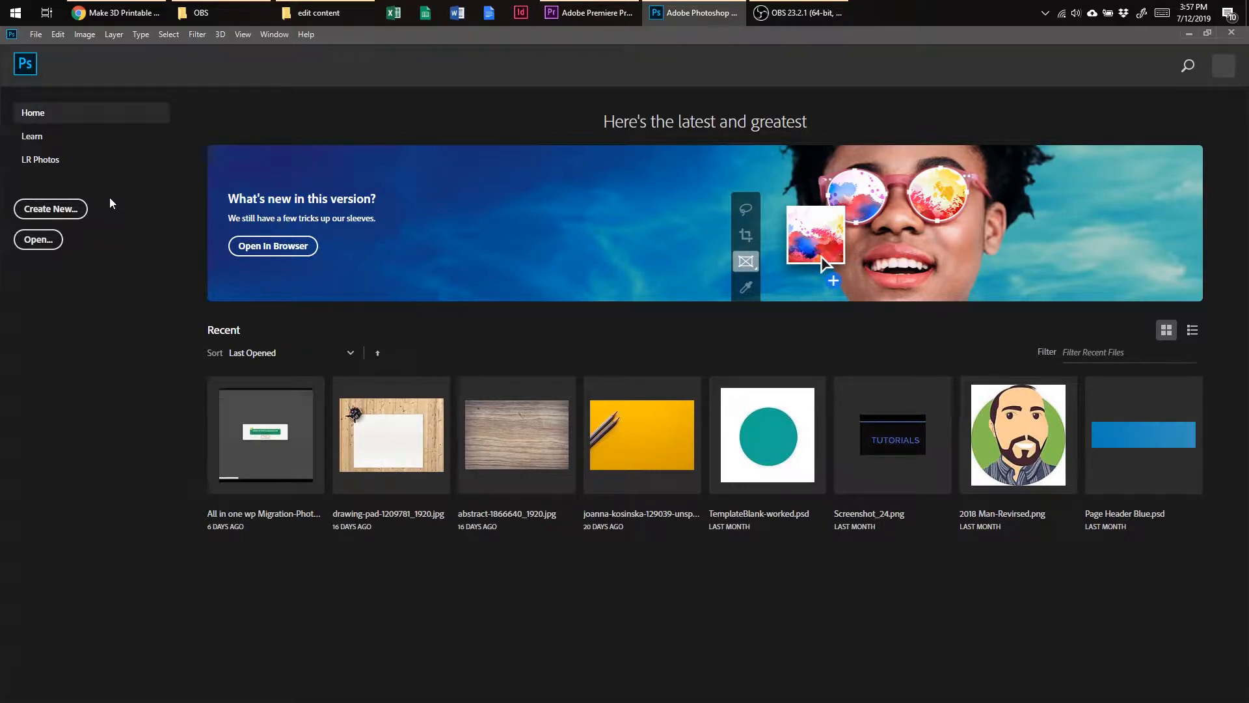
Create a new document from the Web Large preset at 1920 x 1080 px and 72 ppi
left_click(75, 210)
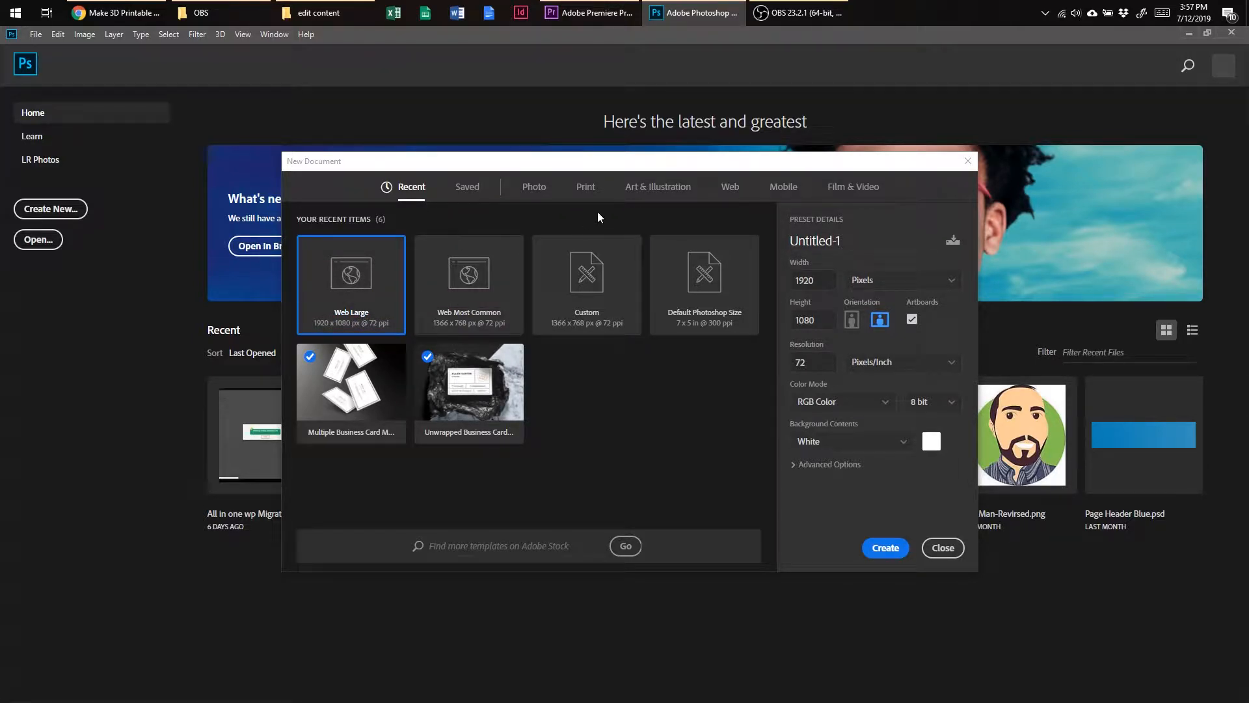
left_click(731, 187)
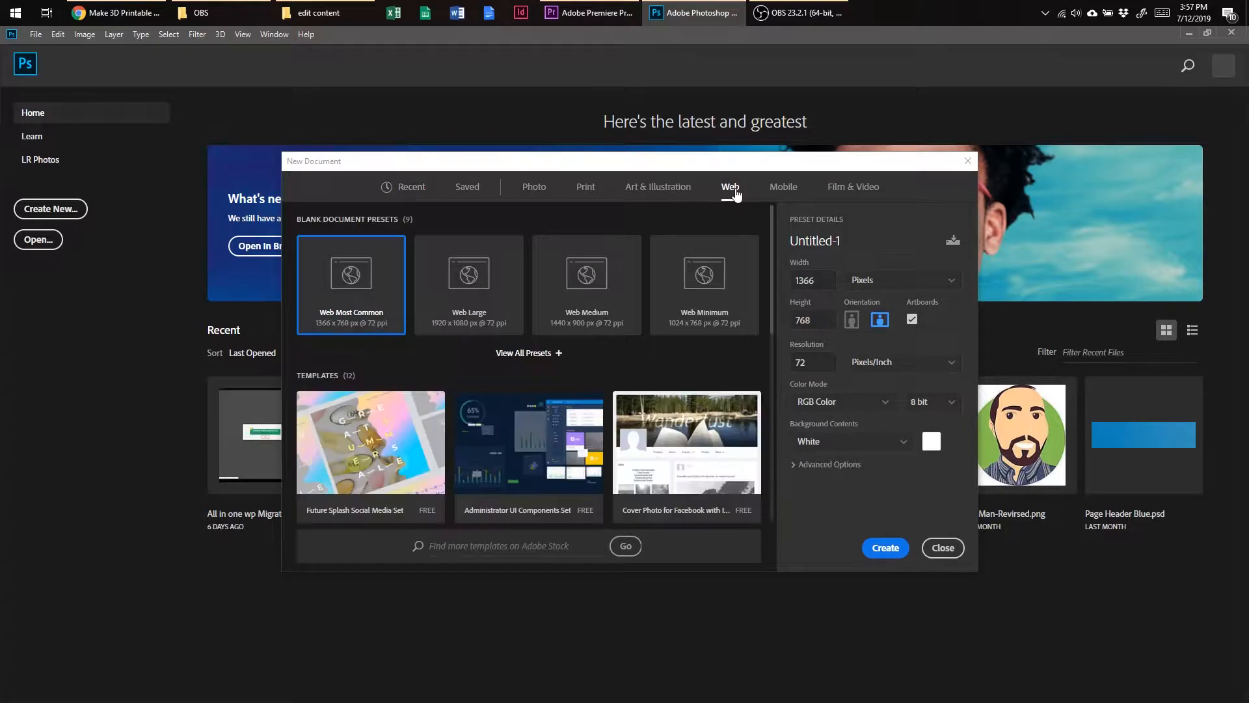
left_click(460, 302)
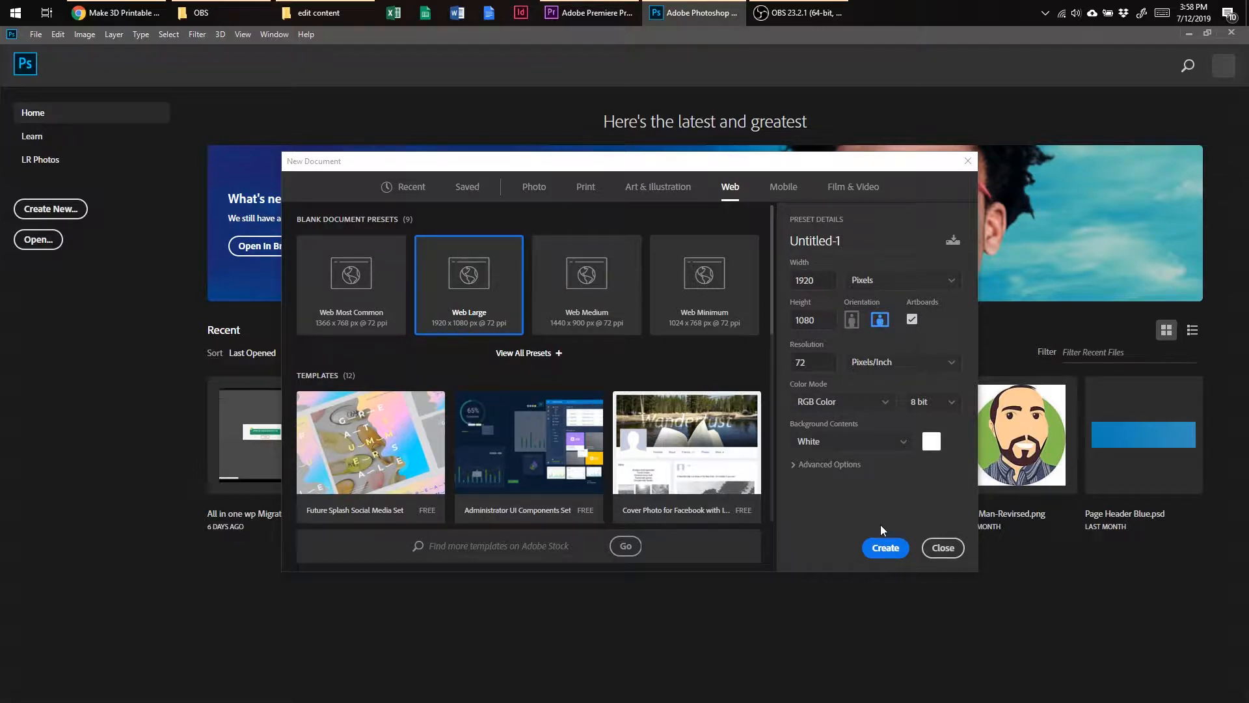
left_click(890, 549)
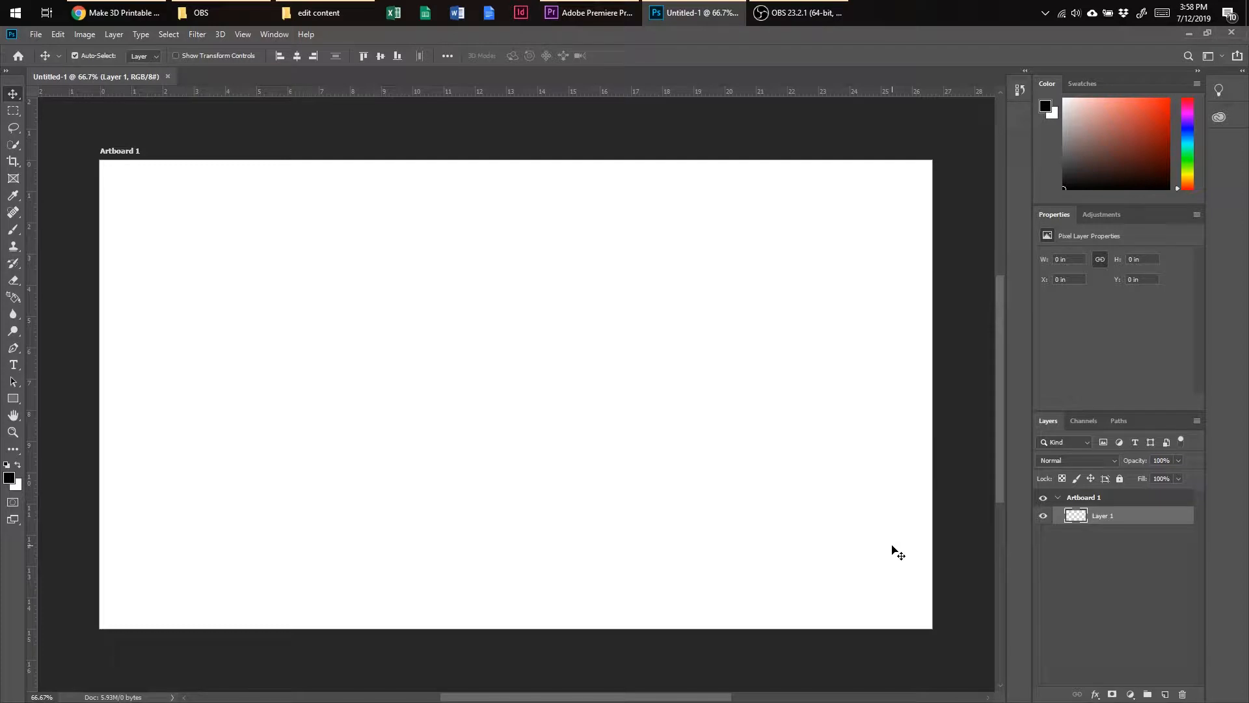
Add the text "3D TEXT" to the artboard in black Arial Black at 200 pt
key("t")
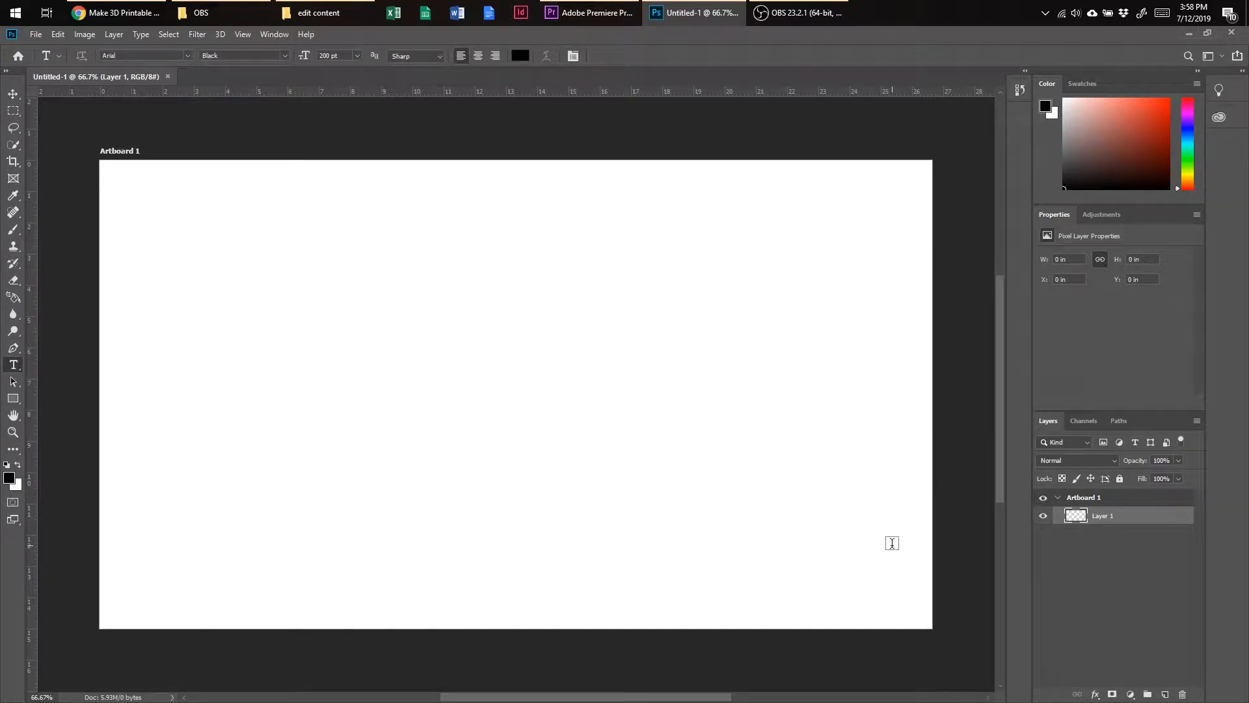
left_click(405, 295)
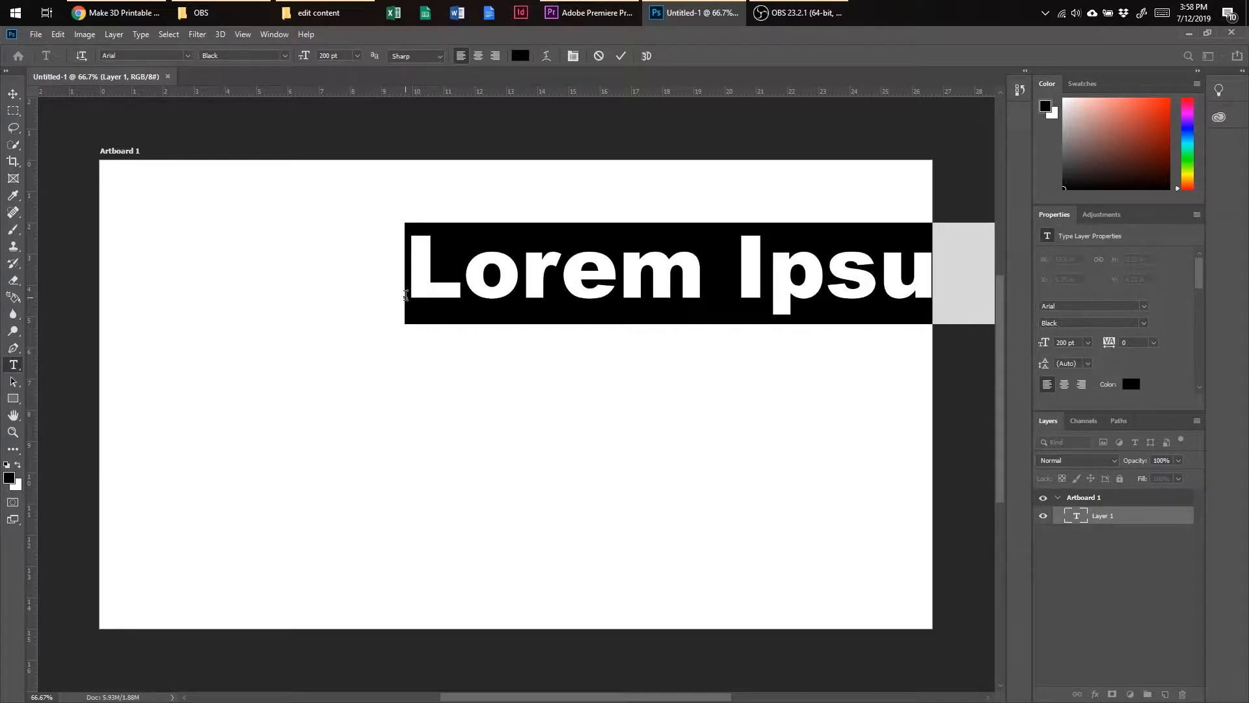
key("BackSpace")
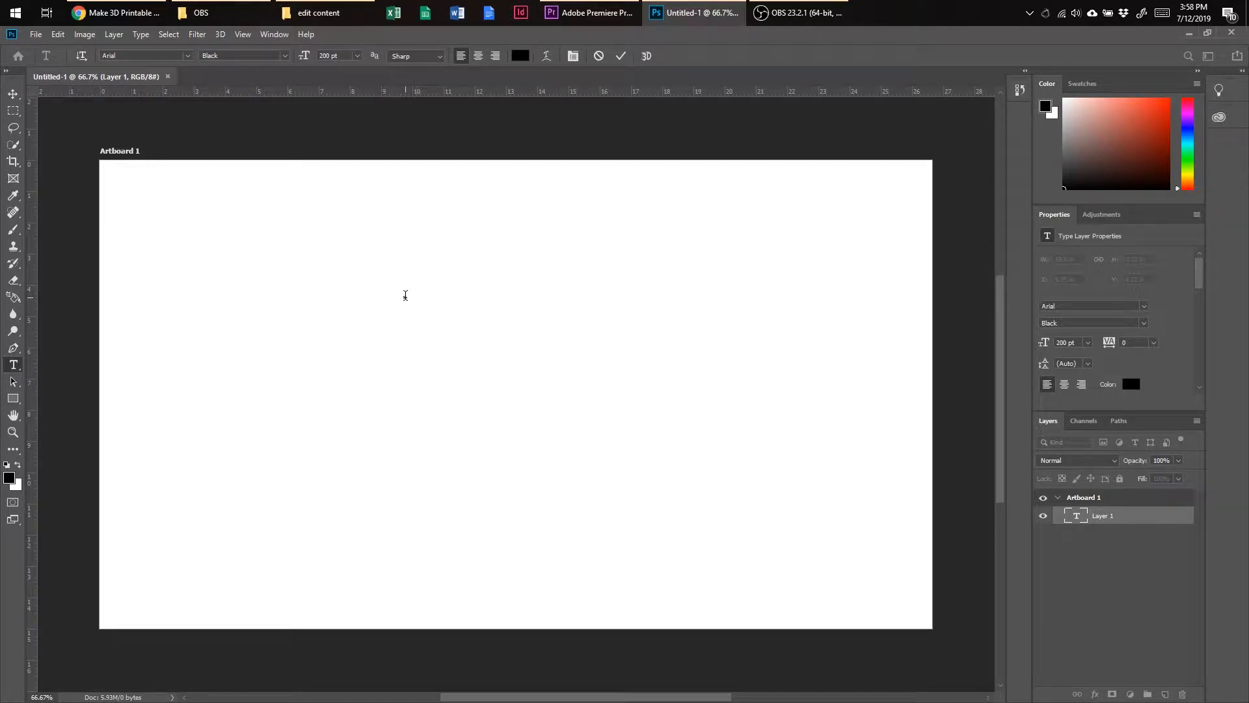
type("3D T")
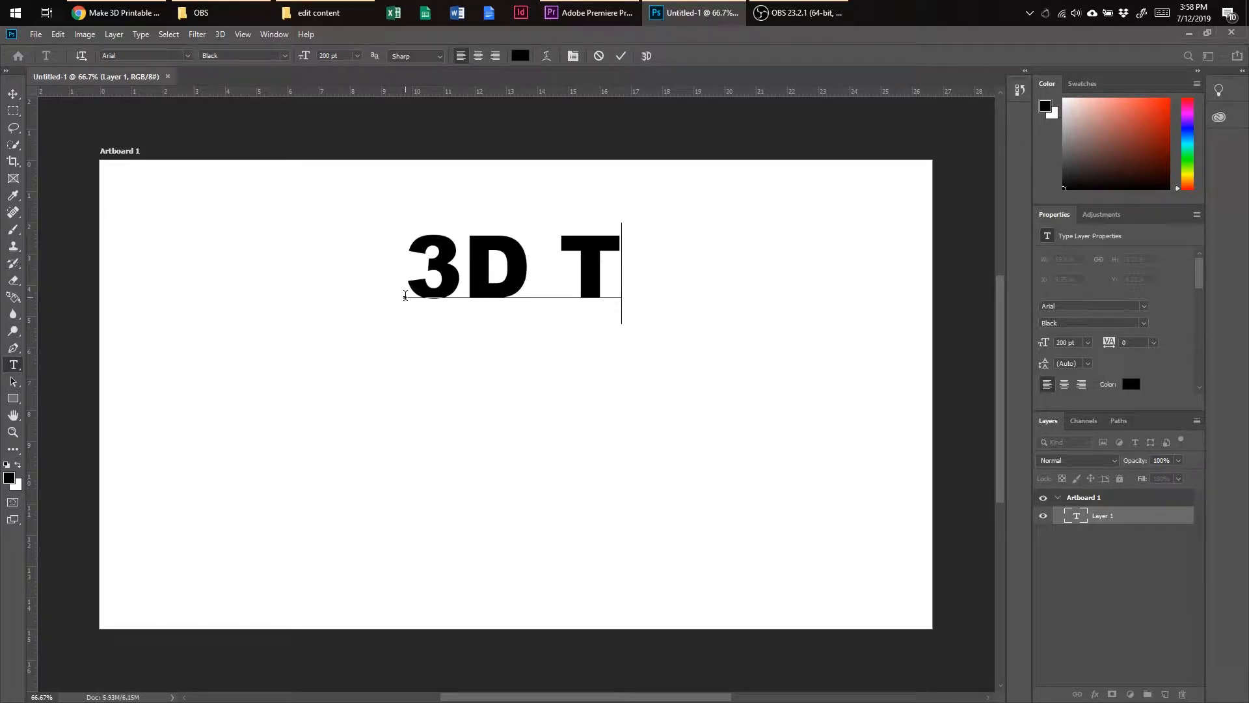
type("EXT")
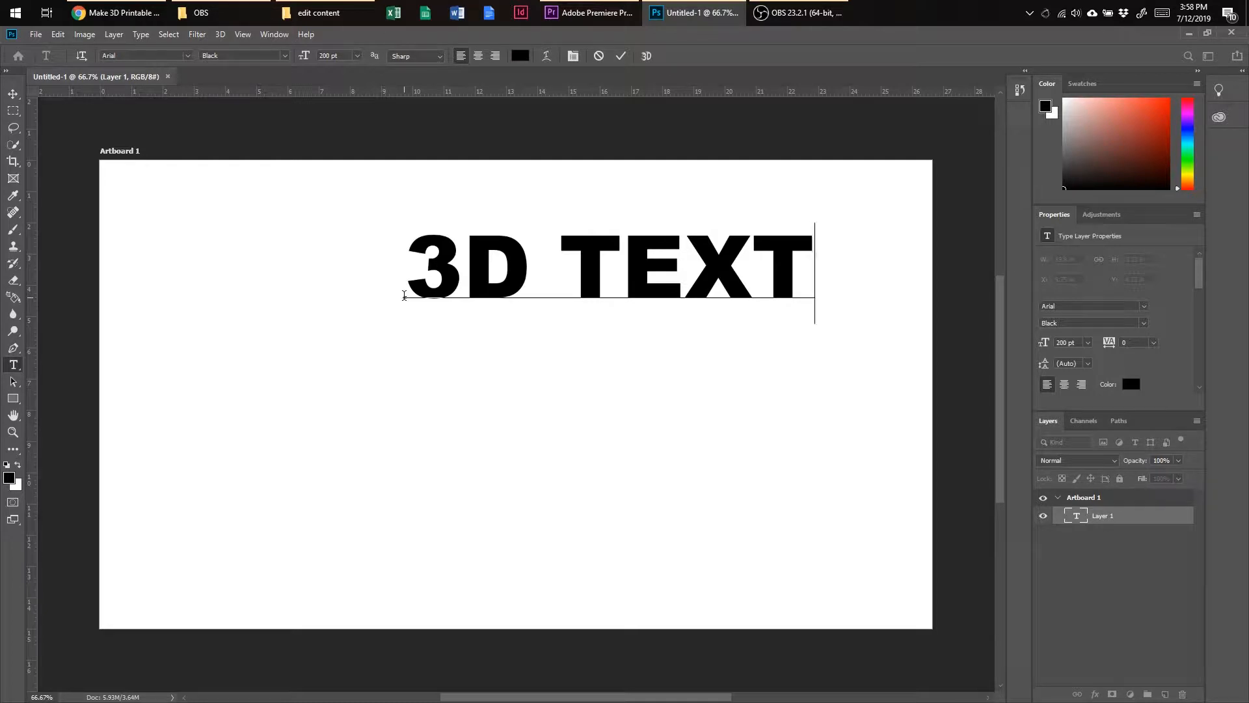
left_click(620, 59)
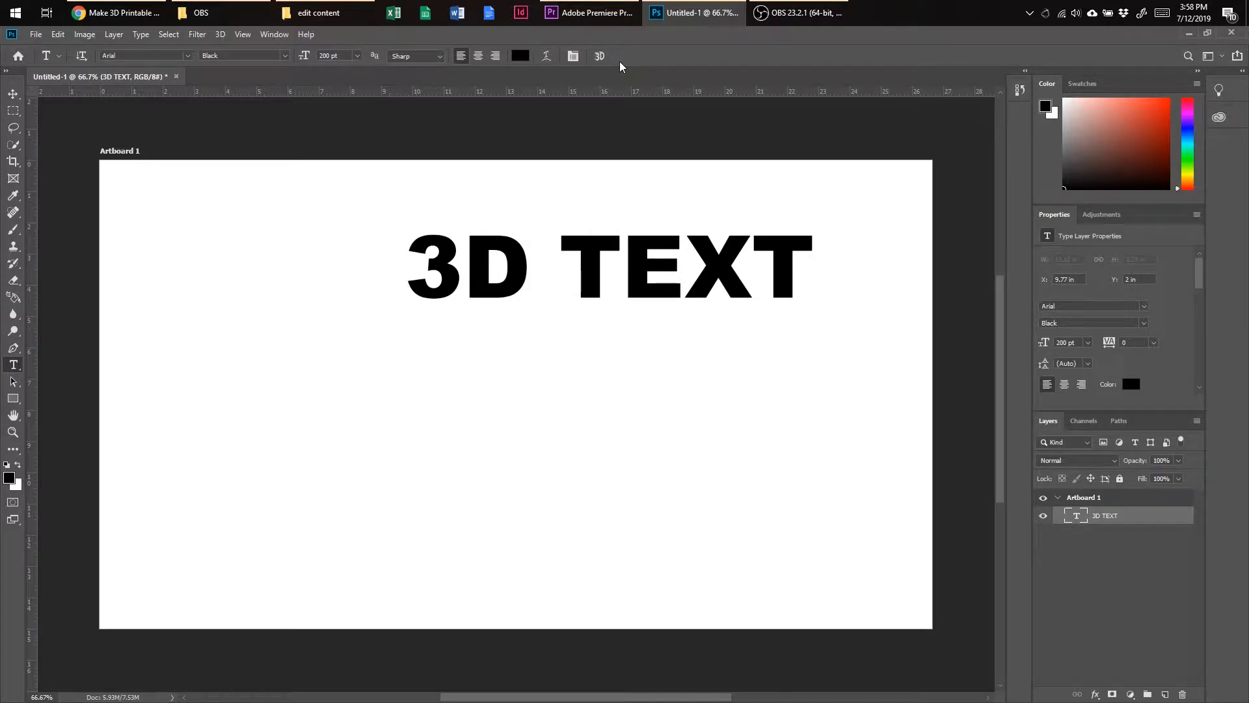
Move the 3D TEXT layer to roughly the middle of the artboard and deselect it
key("v")
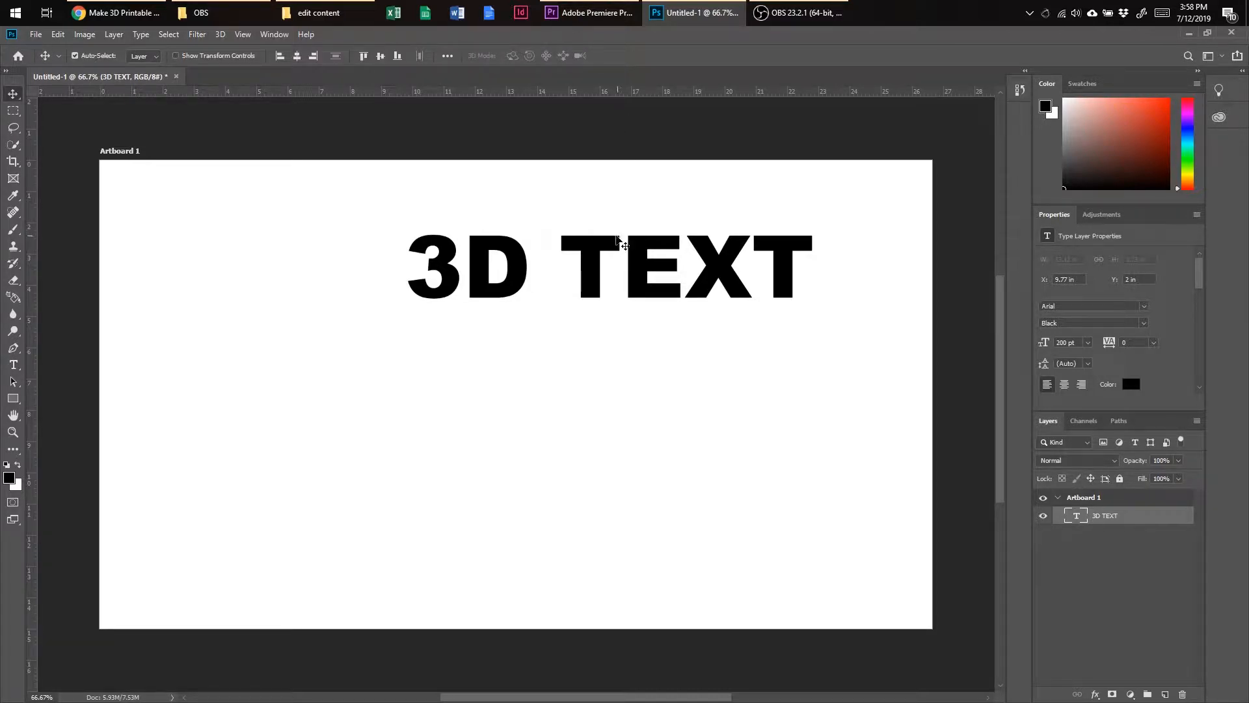
left_click_drag(600, 253, 549, 350)
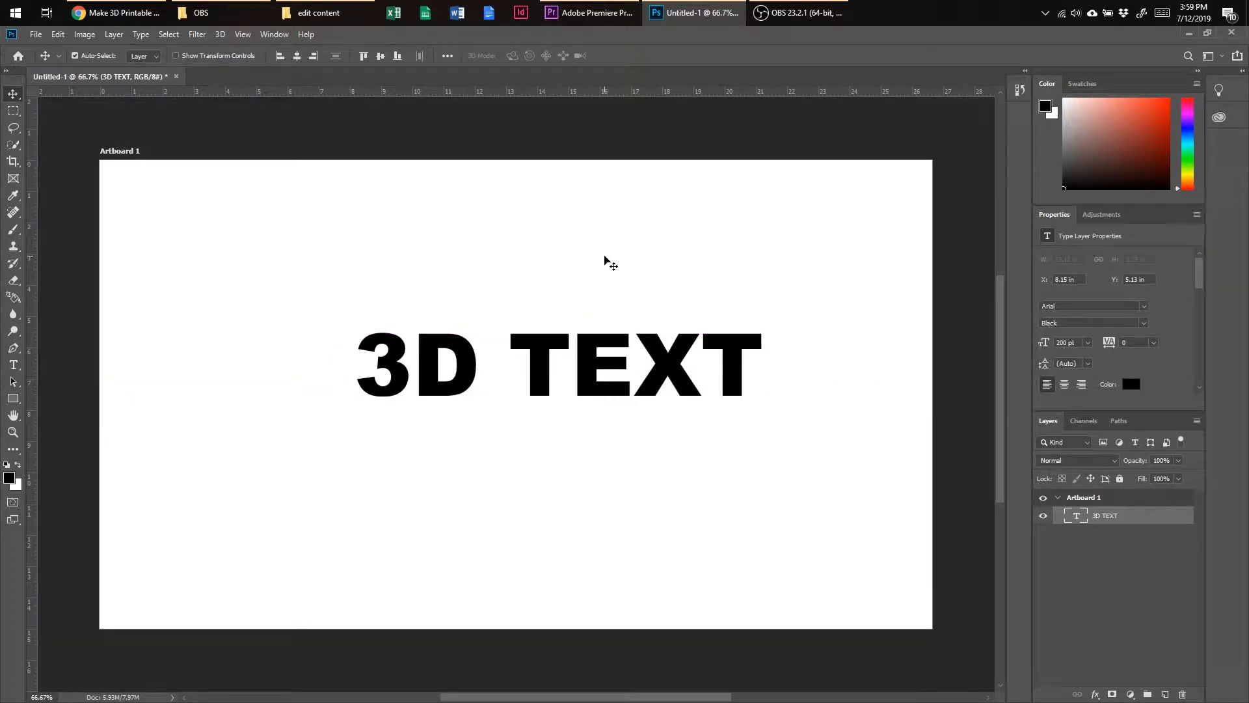
left_click(605, 257)
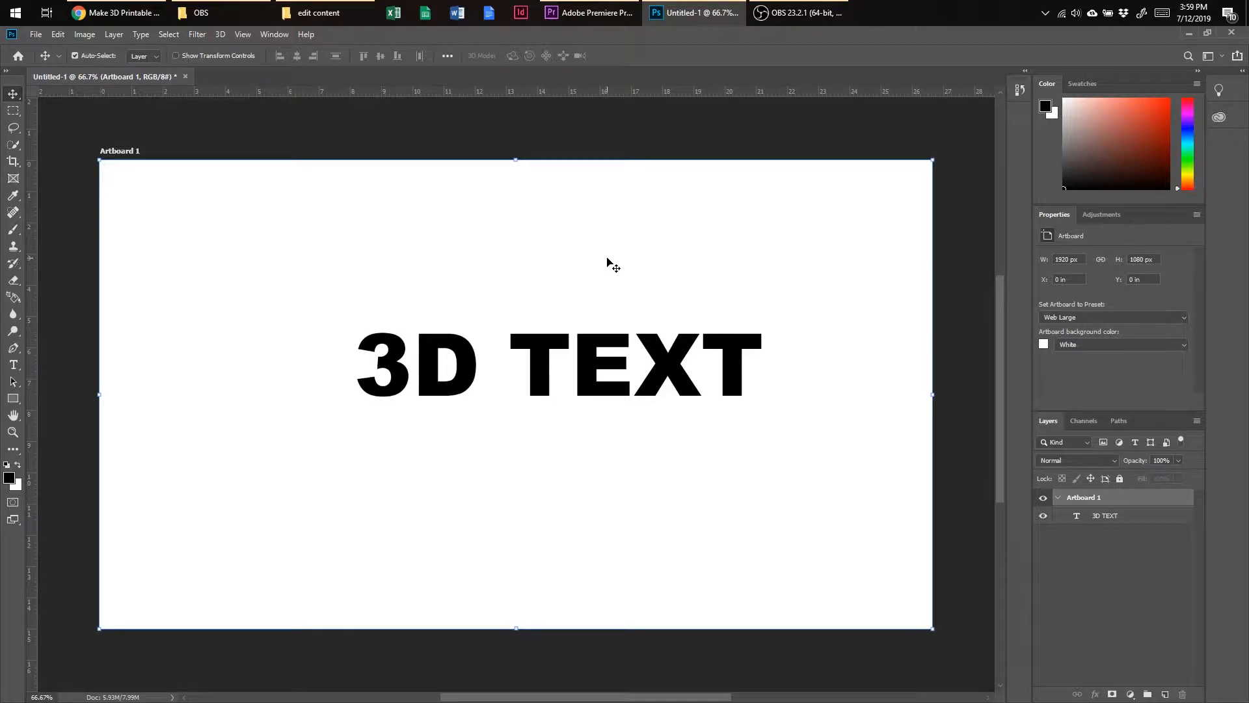
Draw a red rectangle about 992 px wide just beneath the text and set its height to 35 px
key("u")
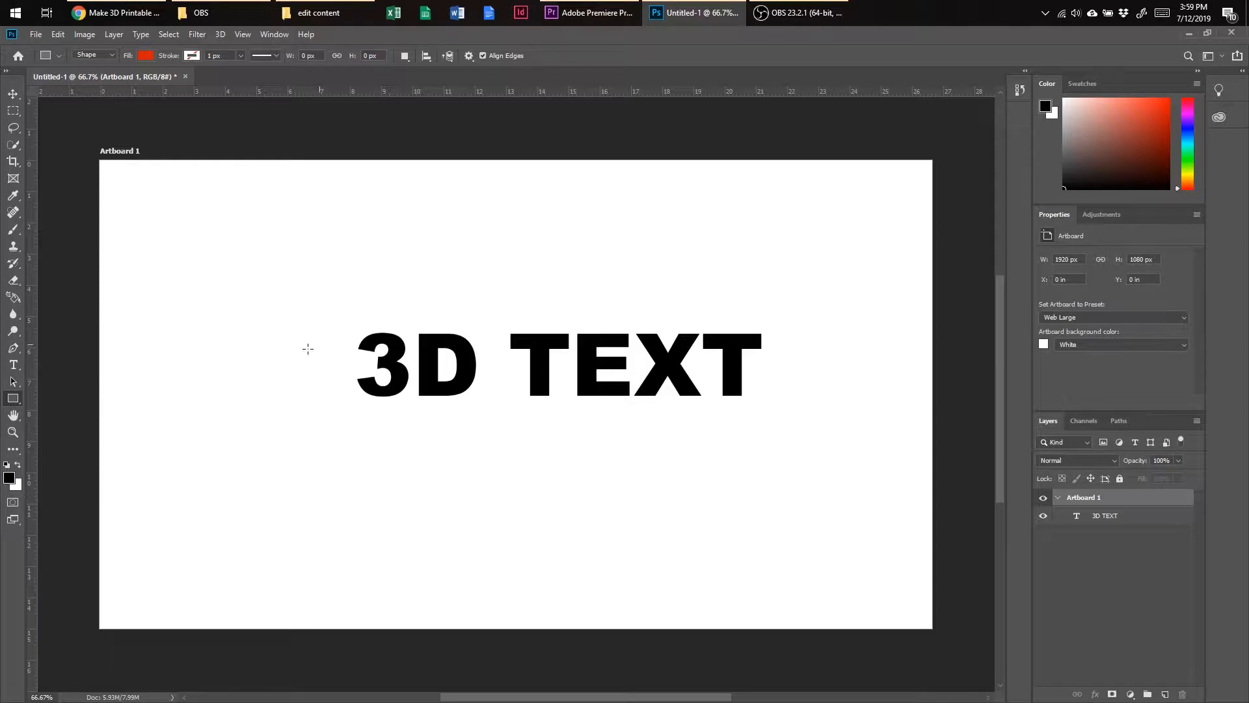
right_click(16, 399)
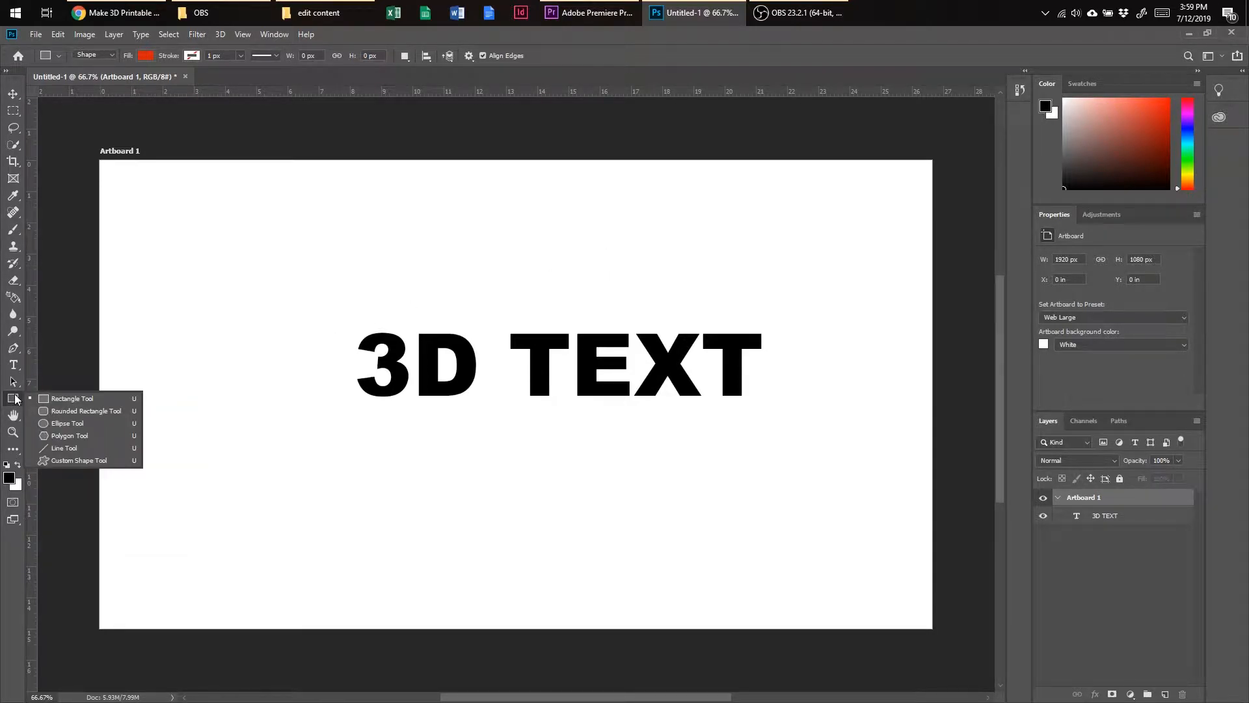
left_click(67, 399)
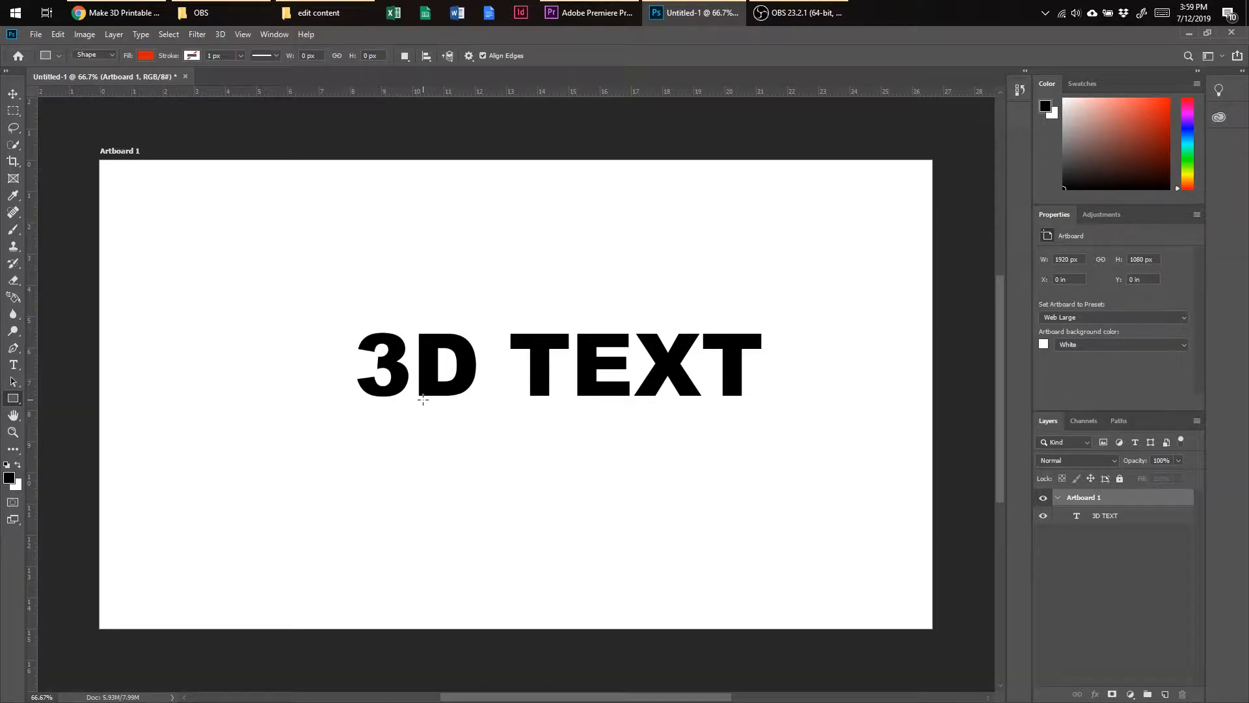
left_click_drag(343, 400, 760, 408)
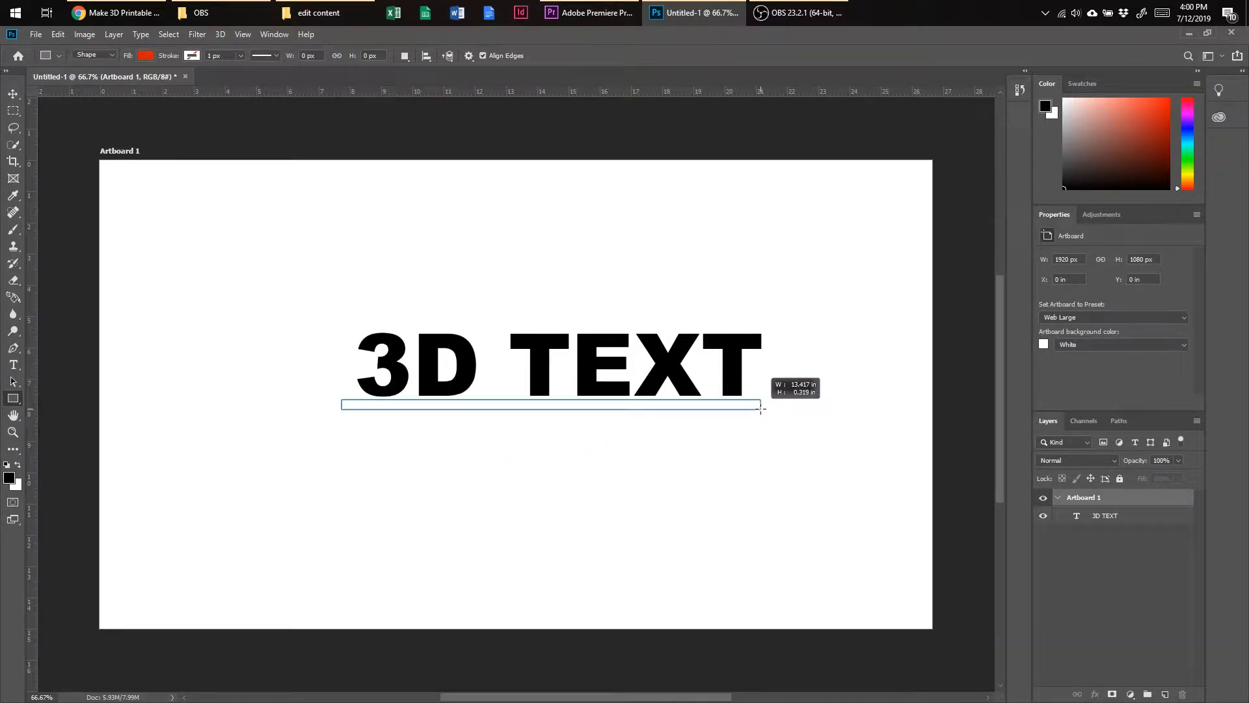
left_click_drag(761, 408, 771, 407)
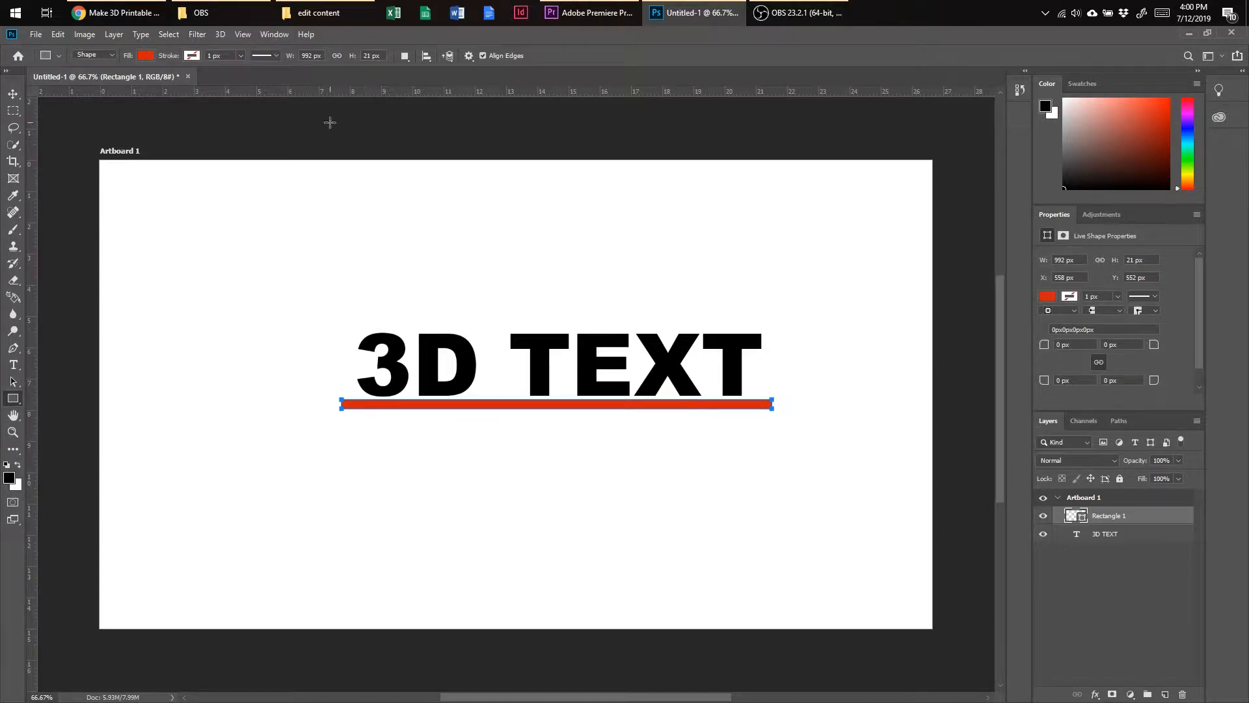
double_click(368, 56)
key("Return")
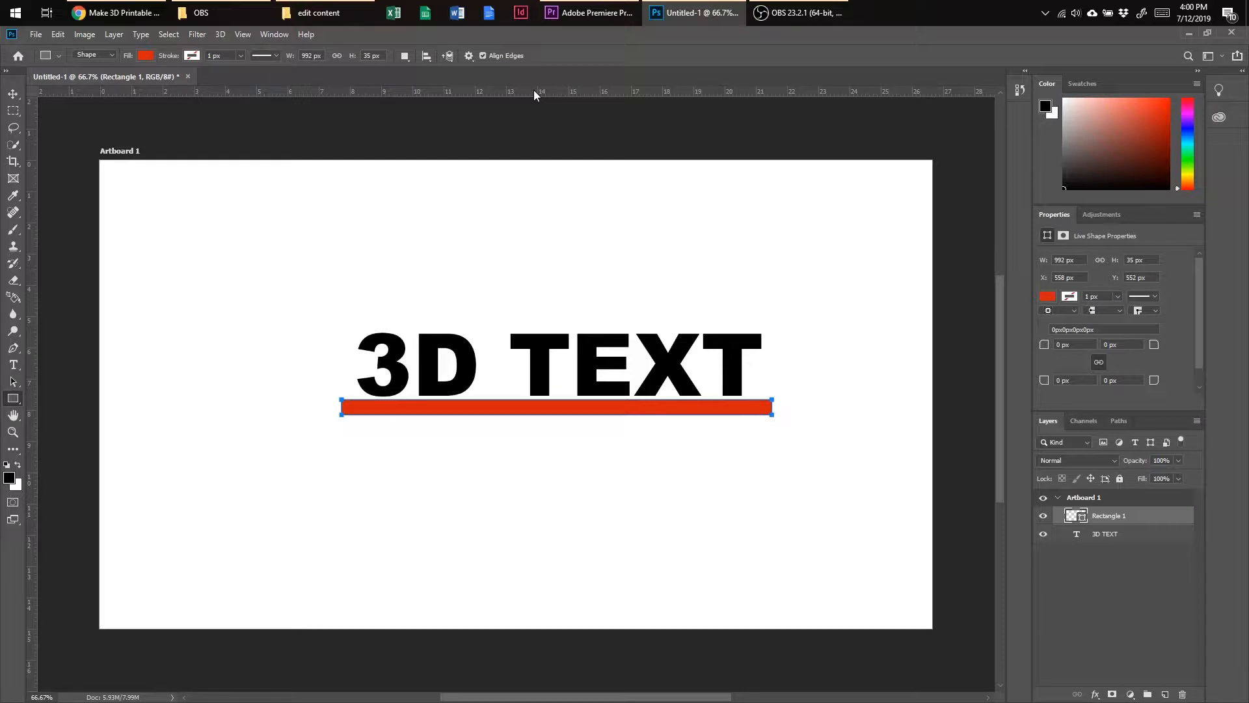
Place a horizontal guide at 7.5 in along the base of the letters and move the red rectangle up to it
left_click_drag(533, 93, 544, 391)
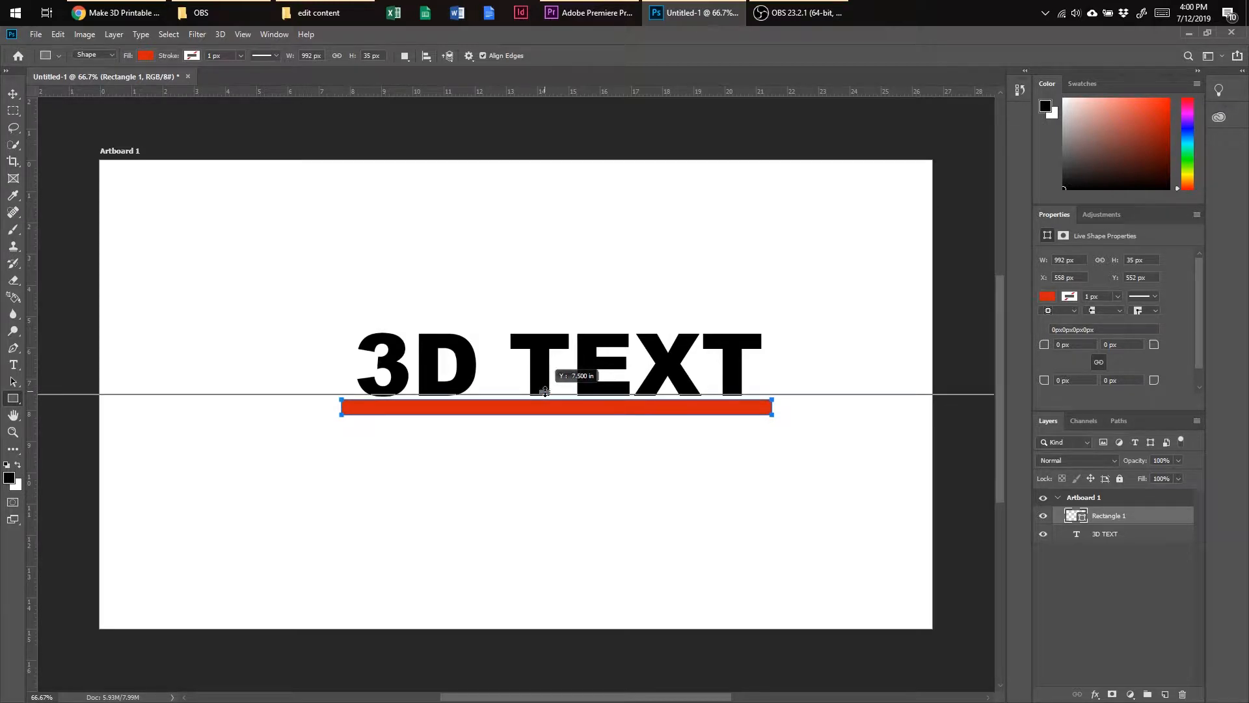
left_click_drag(545, 391, 545, 390)
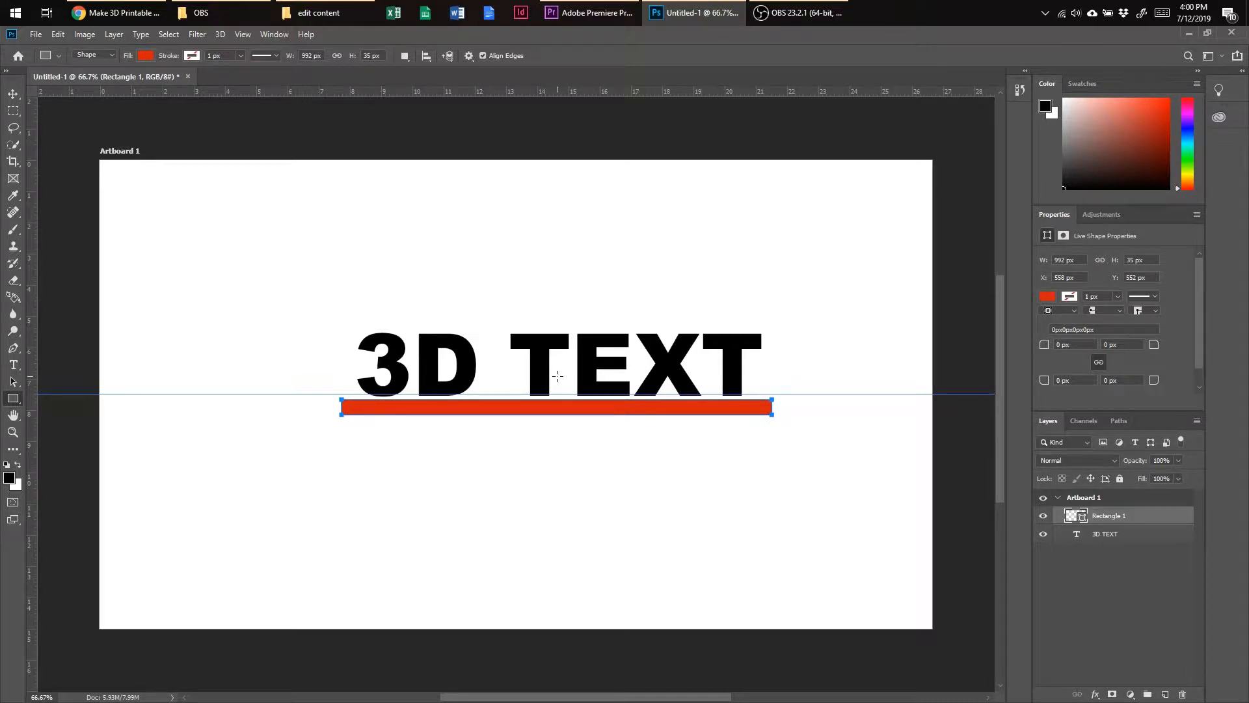
key("v")
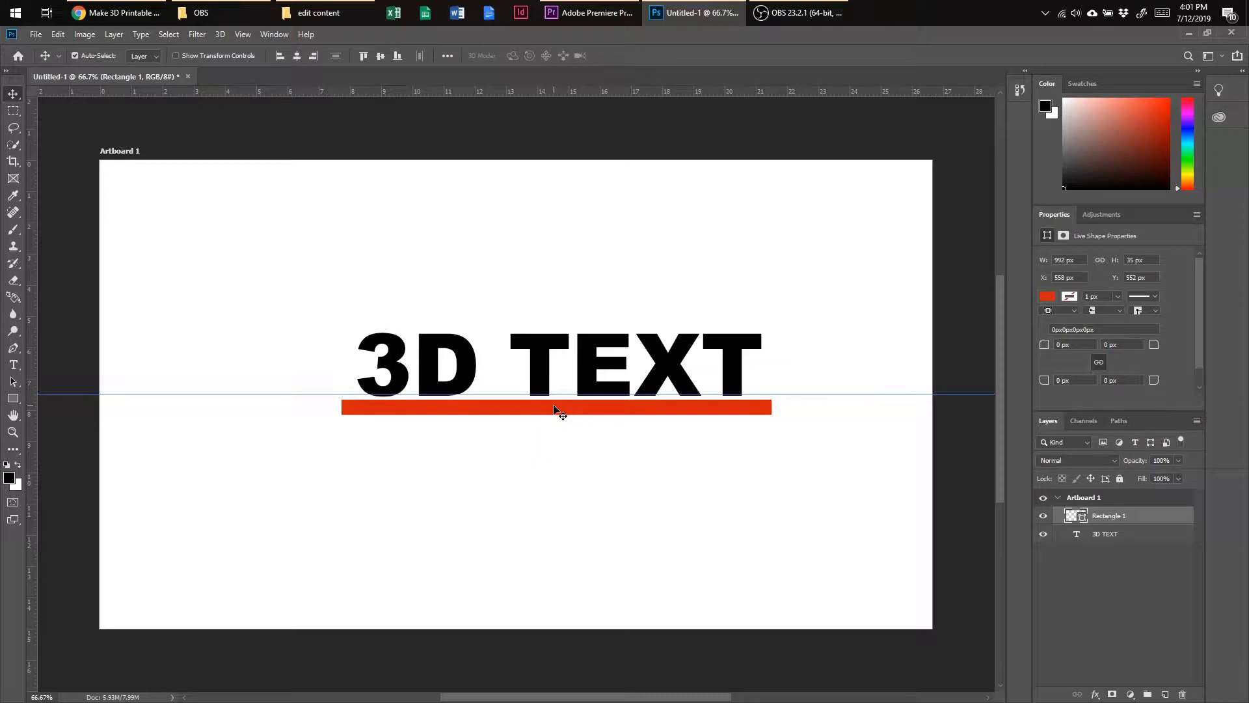
left_click_drag(554, 408, 554, 403)
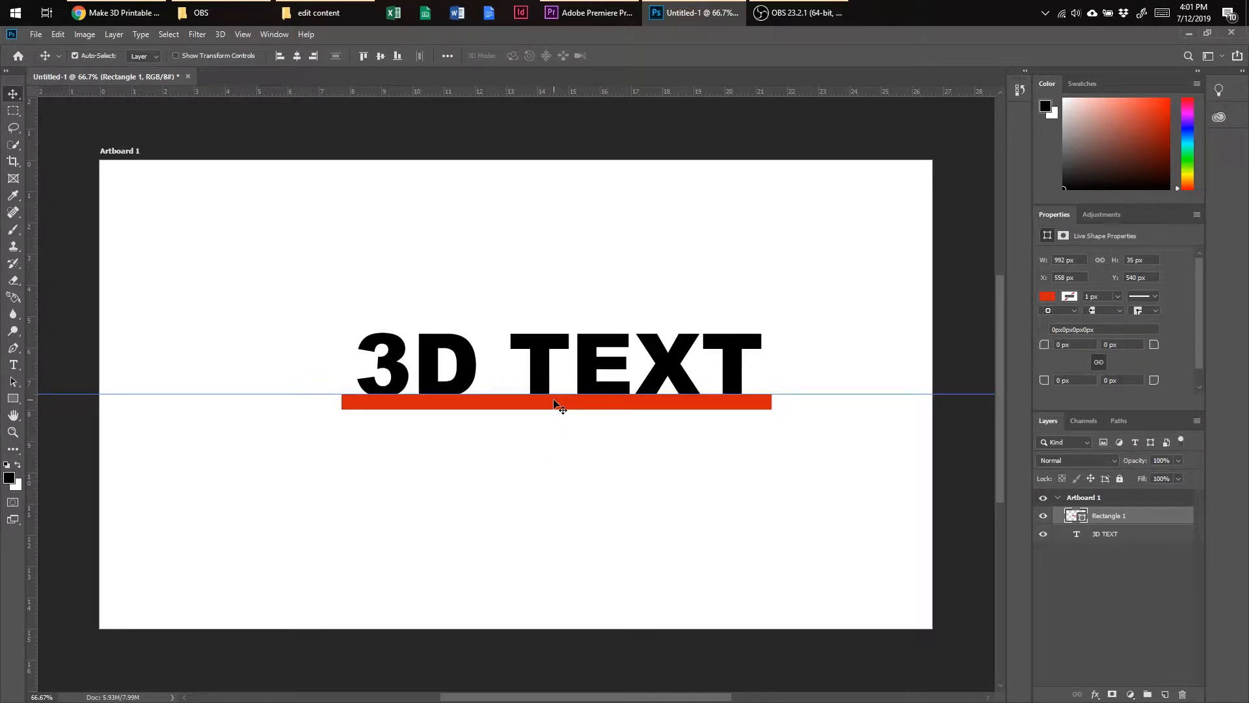
Adjust the red rectangle's vertical position so its top edge snaps to the guide and overlaps the letter bottoms
left_click_drag(554, 404, 555, 409)
key("Up")
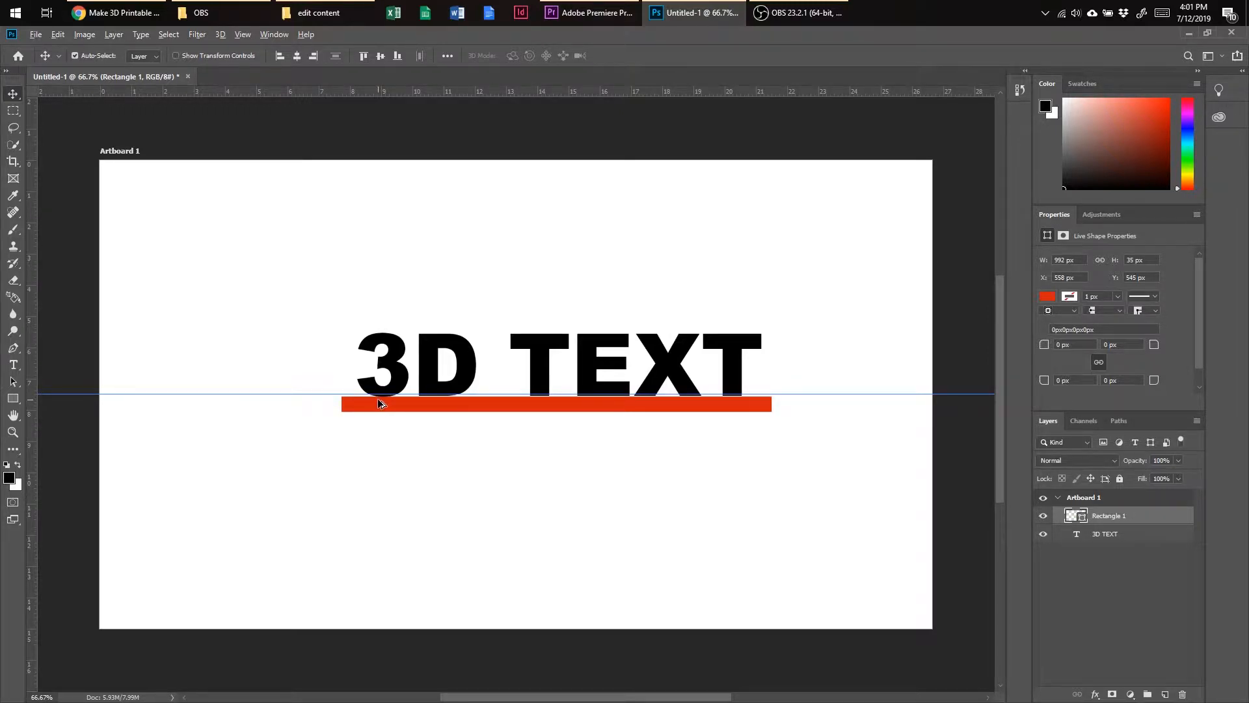
scroll(381, 403, "up", 3)
scroll(381, 403, "up", 4)
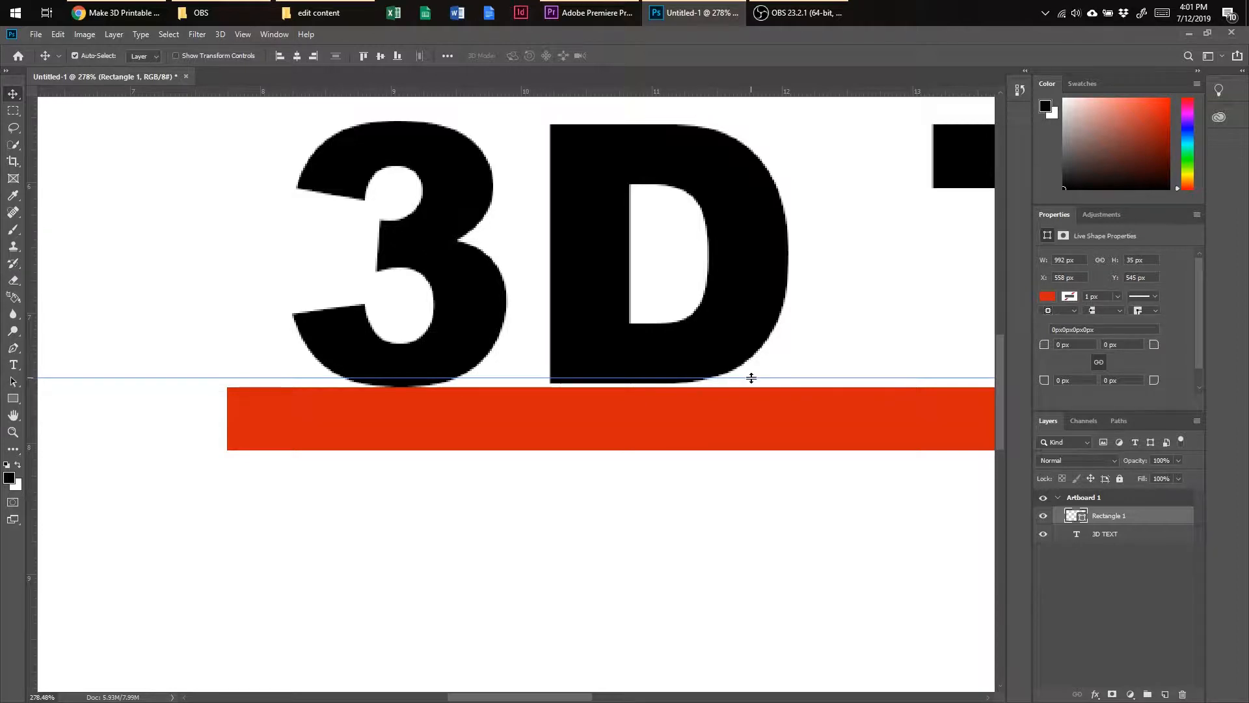
left_click_drag(751, 383, 740, 397)
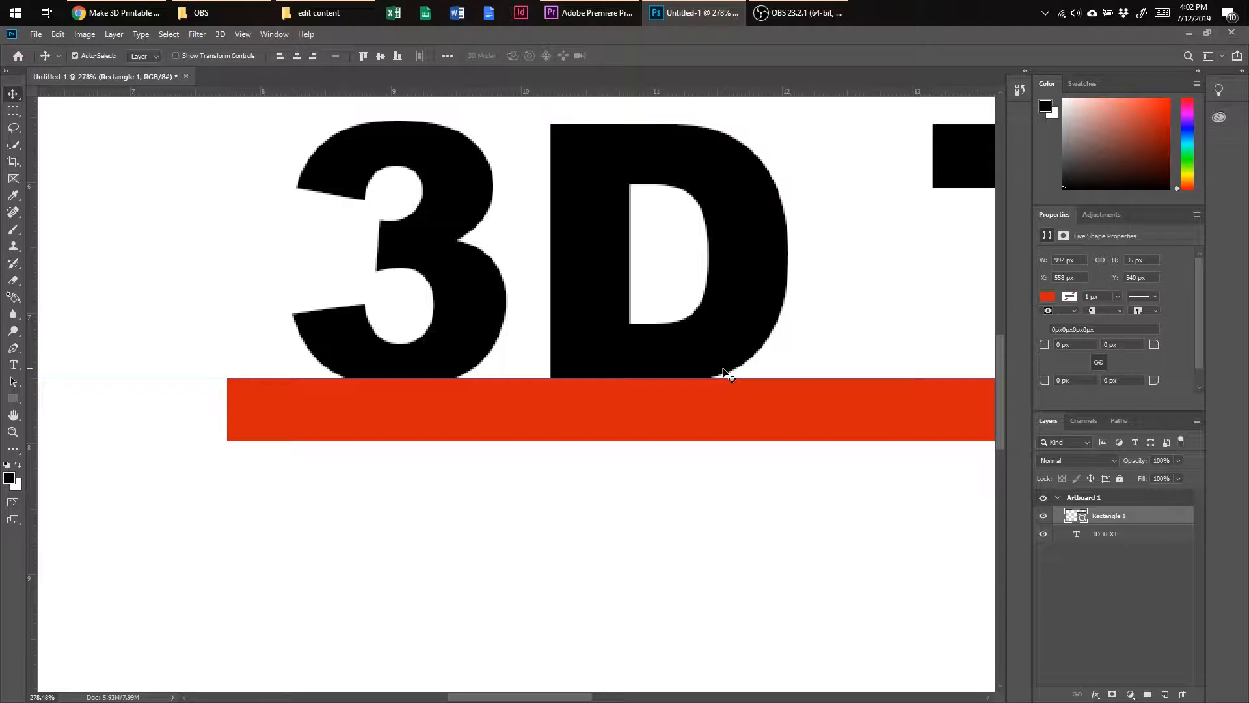
Check that the rectangle touches every letter, and remove the horizontal guide from the artboard
left_click_drag(564, 697, 733, 699)
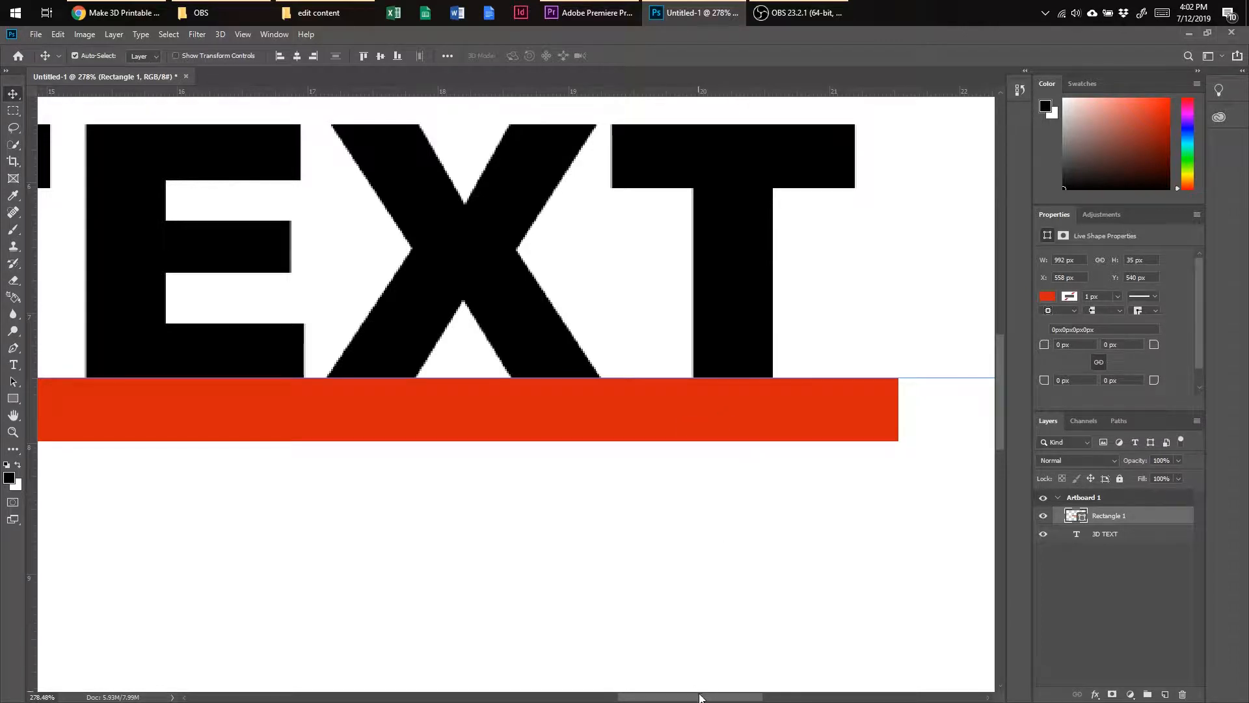
left_click_drag(701, 697, 663, 698)
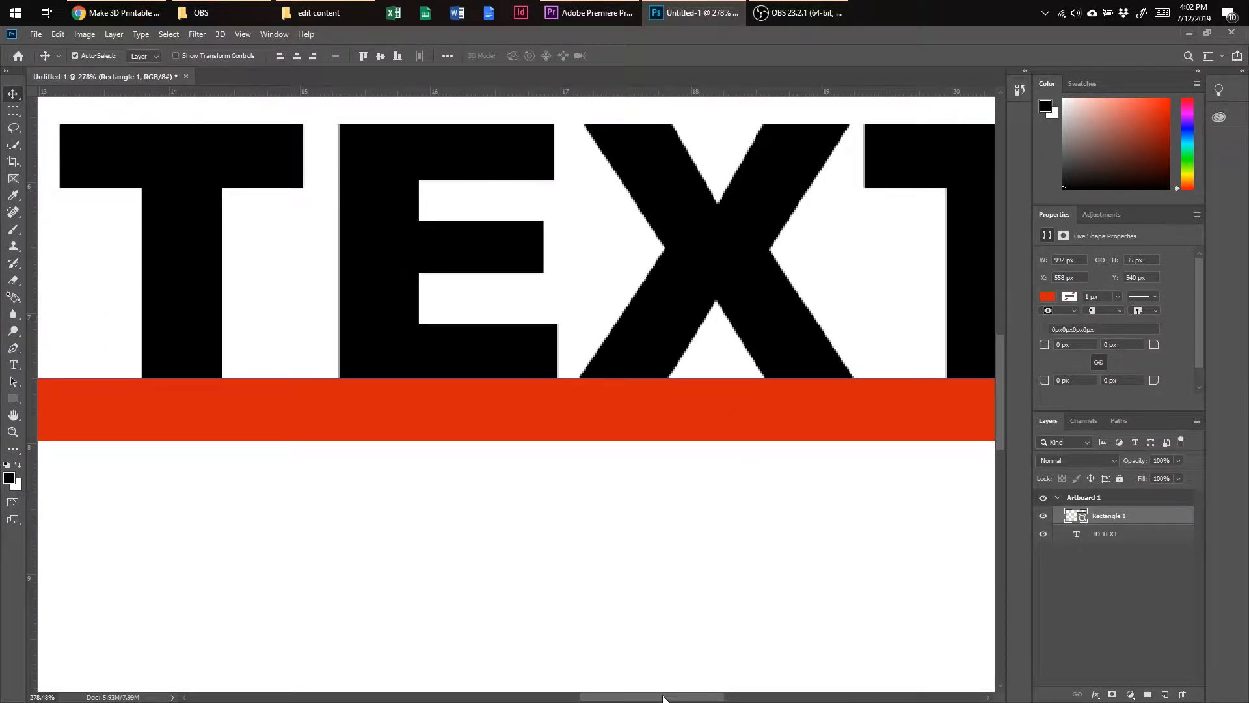
key("ctrl")
key("ctrl+0")
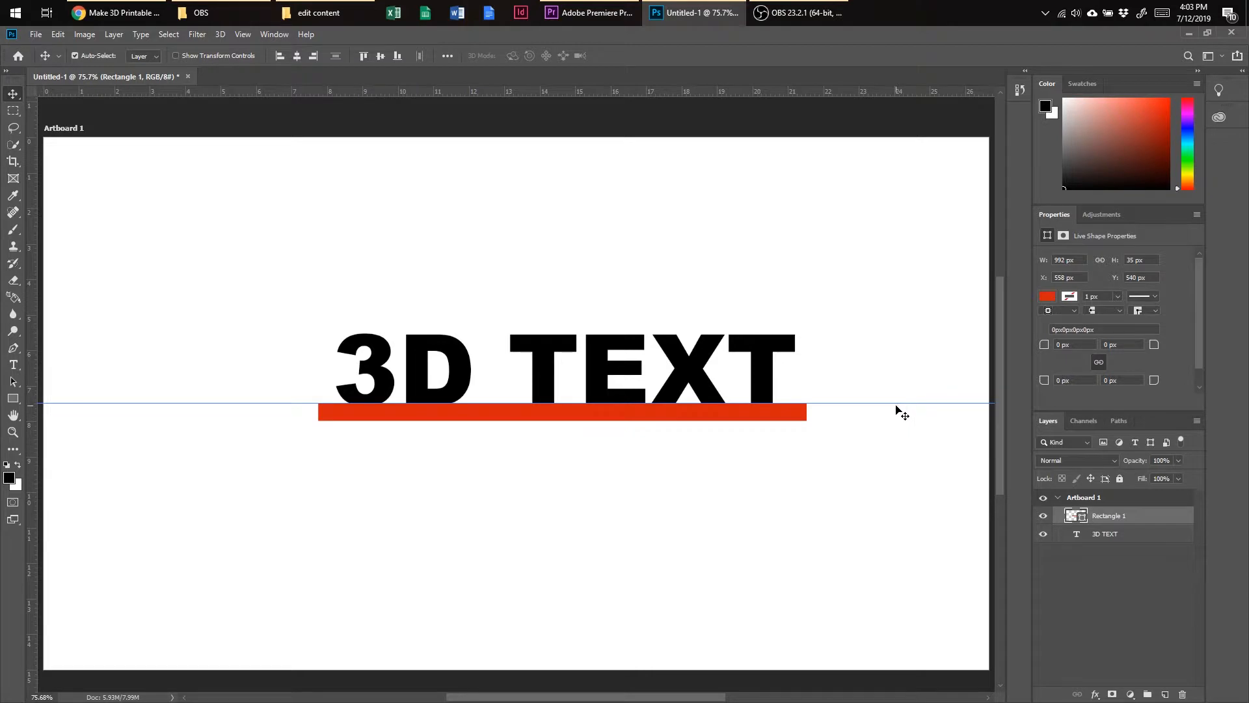
left_click_drag(895, 404, 867, 96)
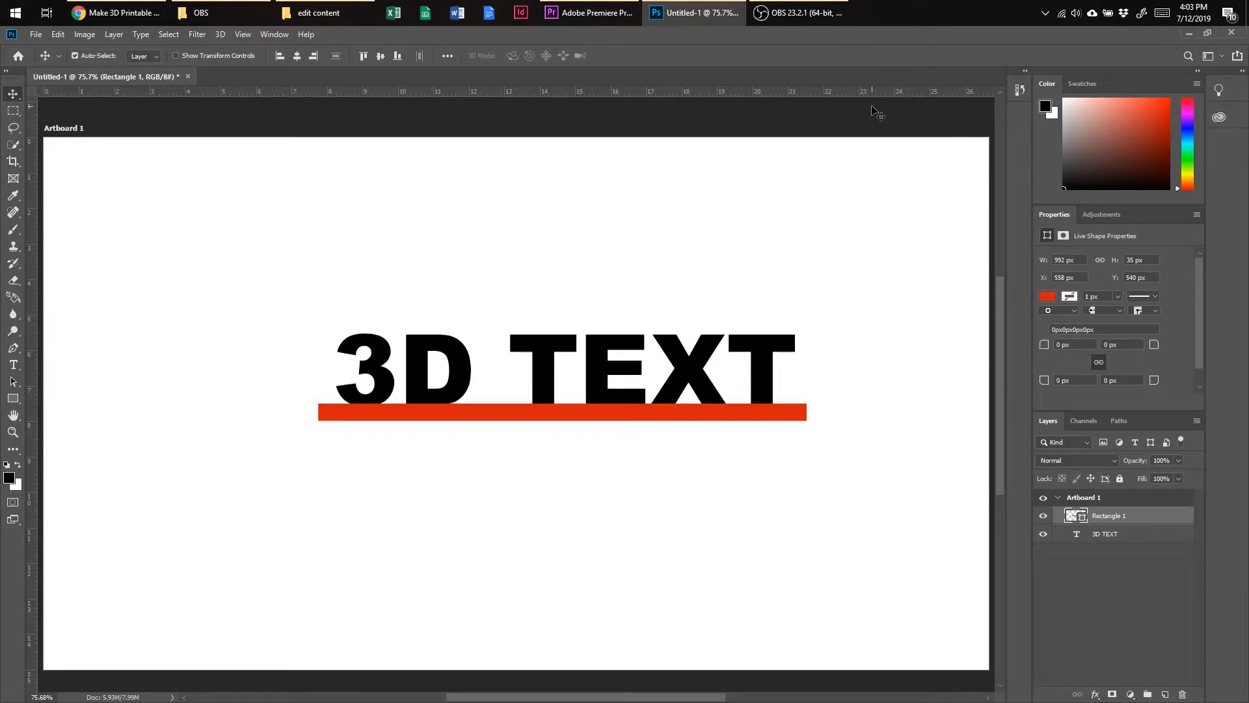
Select the 3D TEXT and rectangle layers together and align their horizontal centers
left_click(1106, 534)
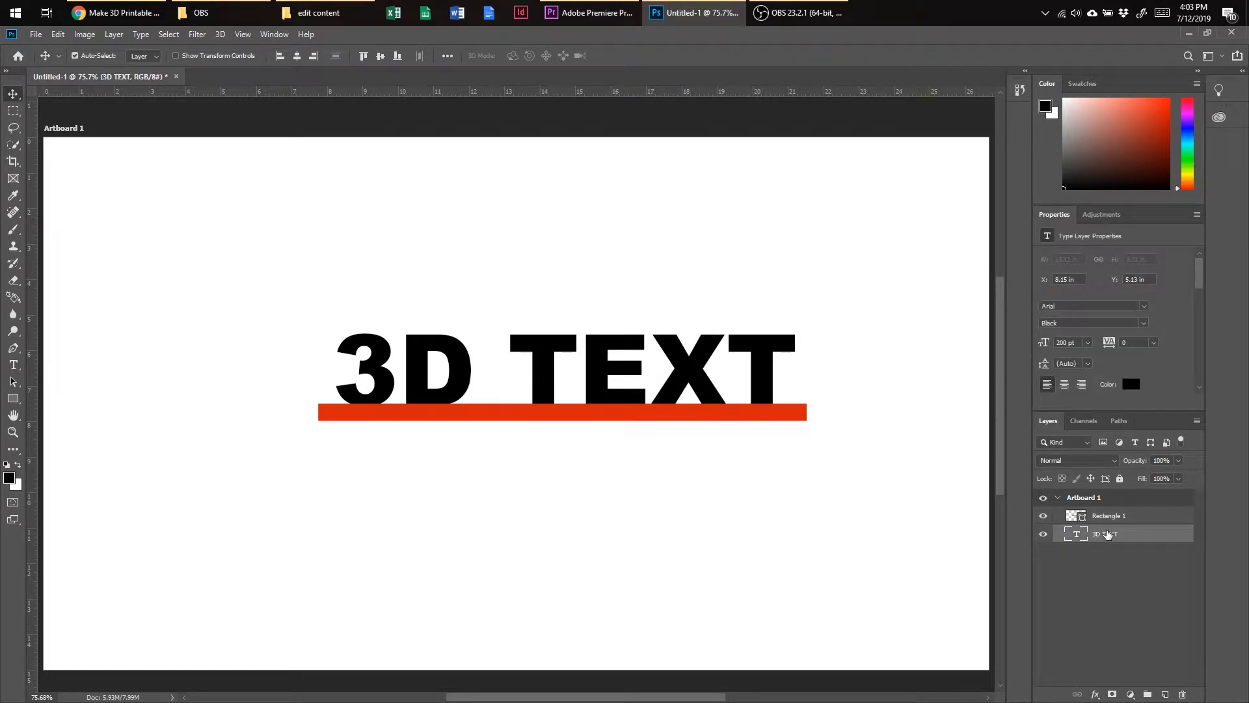
key("ctrl")
left_click(1111, 518, "ctrl")
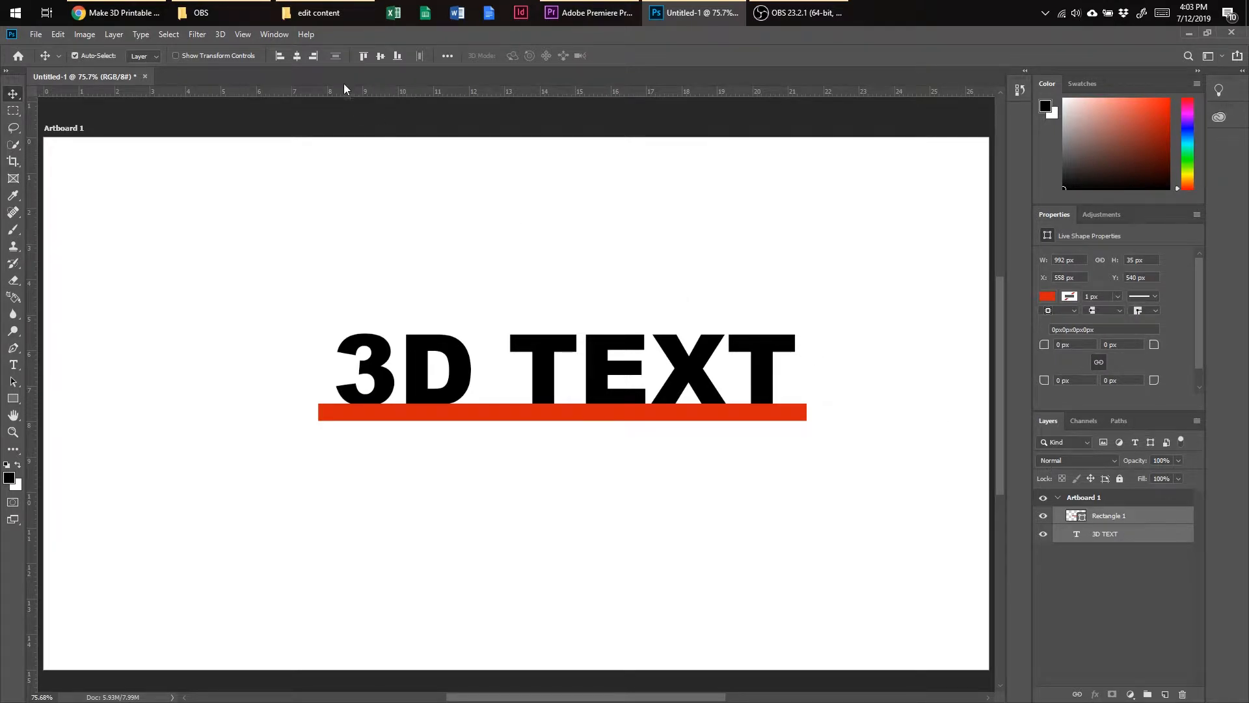
left_click(297, 57)
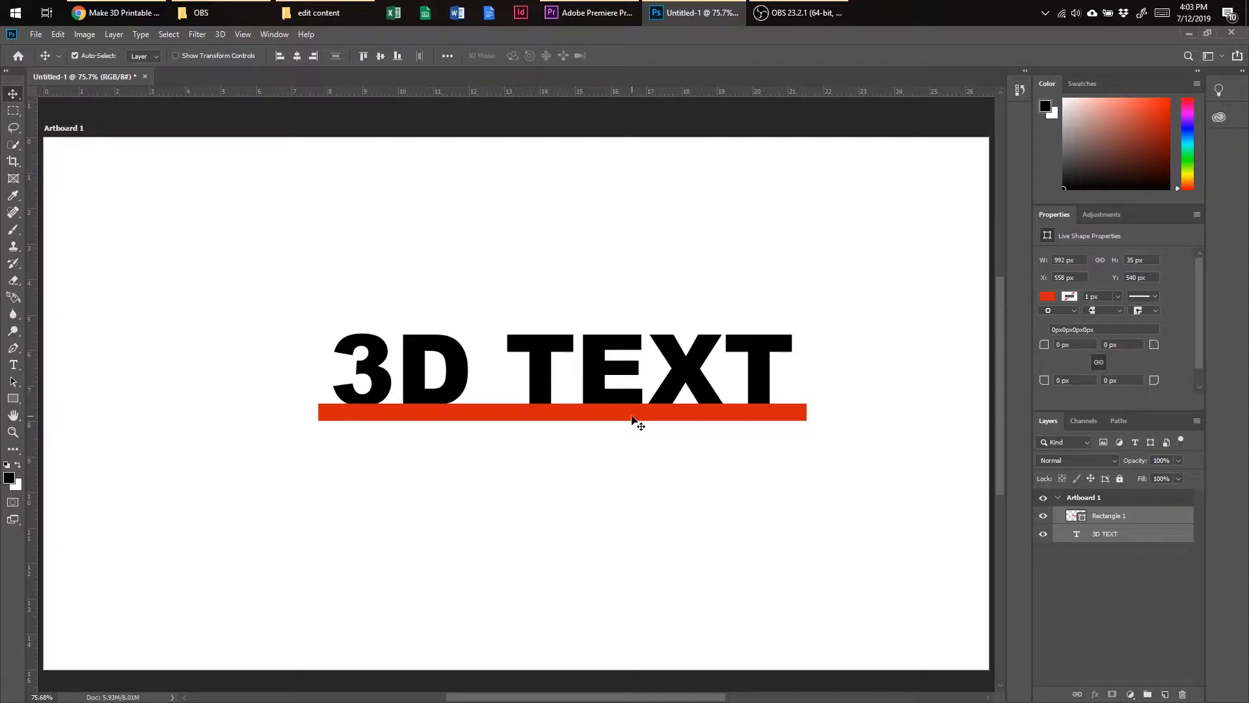
Select only the red rectangle and shorten it from its left end to about 969 px wide with Free Transform
key("u")
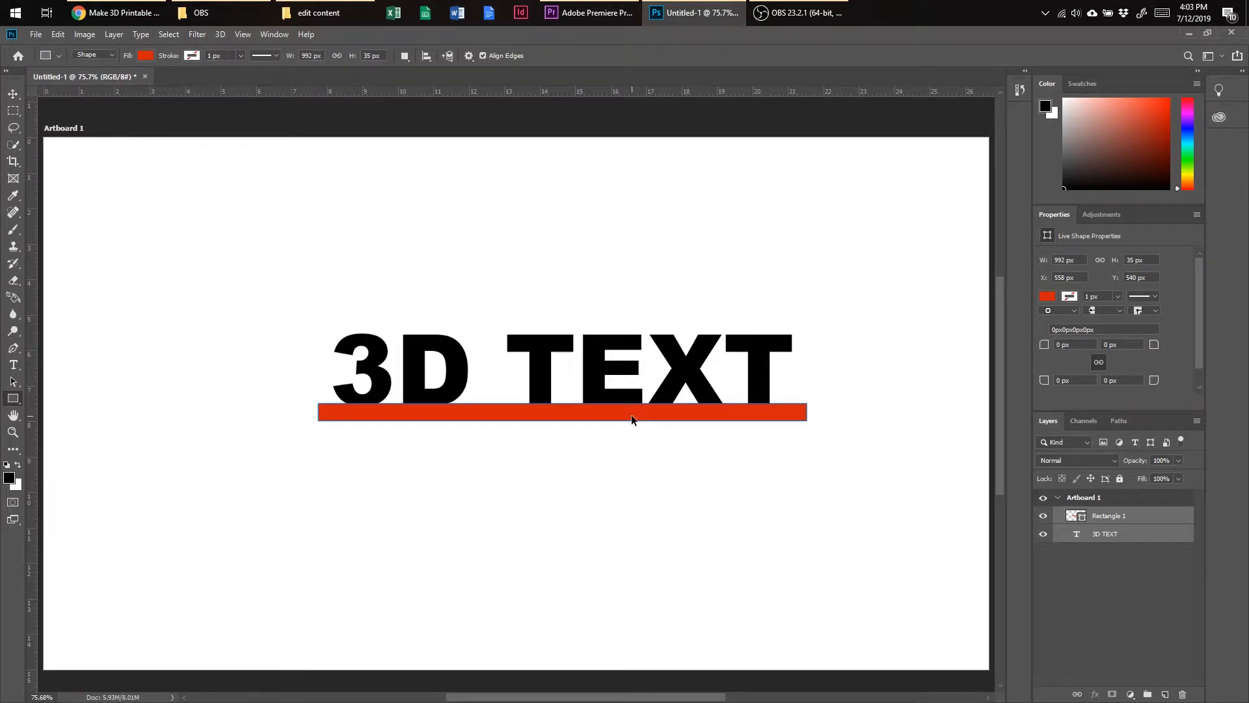
key("ctrl+t")
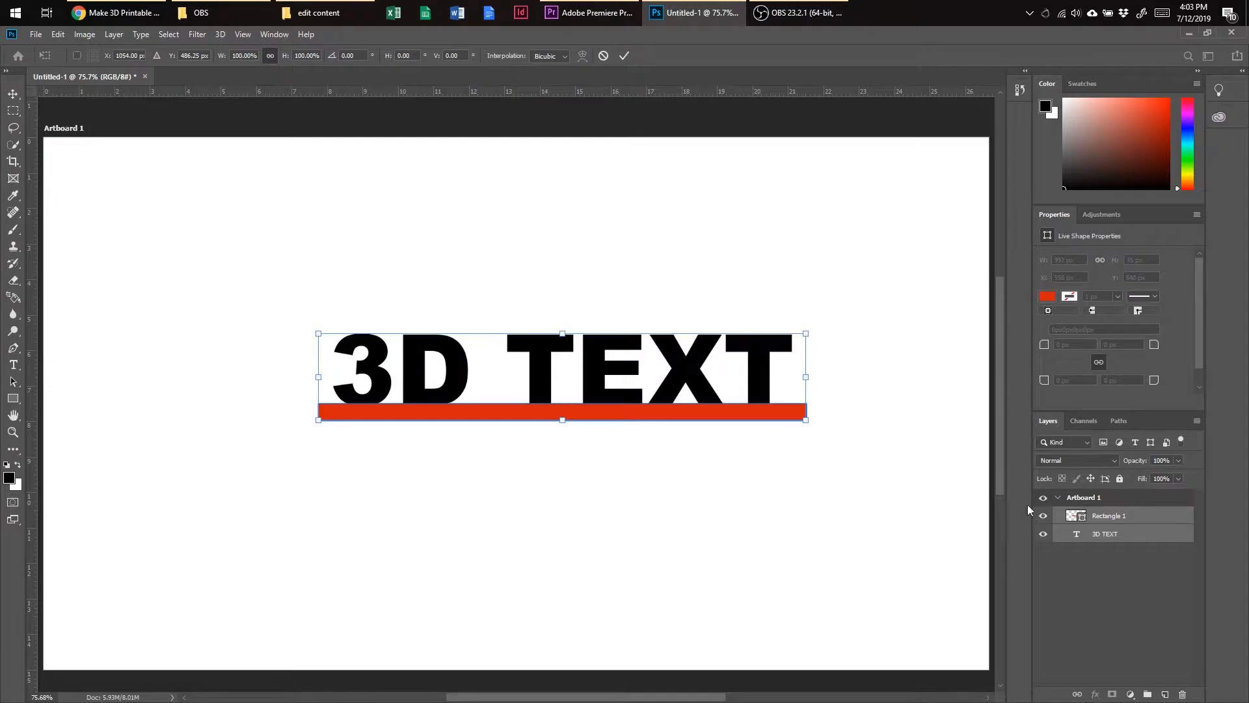
left_click(1076, 536)
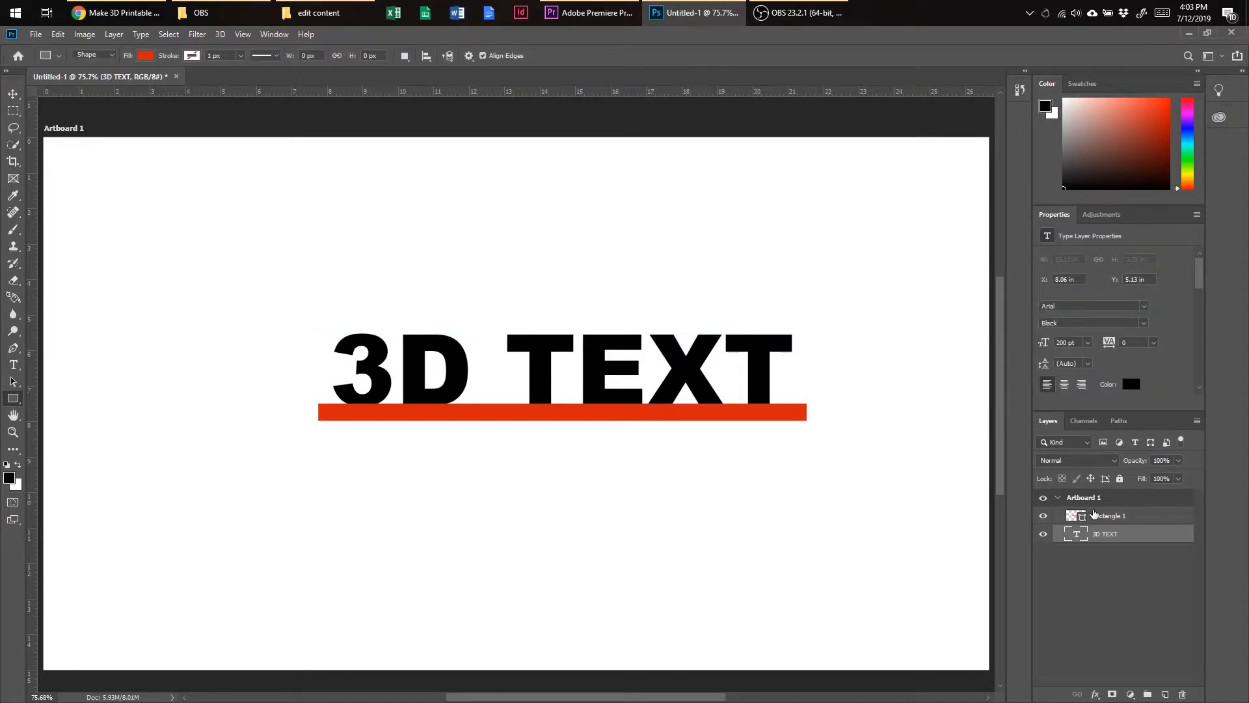
left_click(1094, 515)
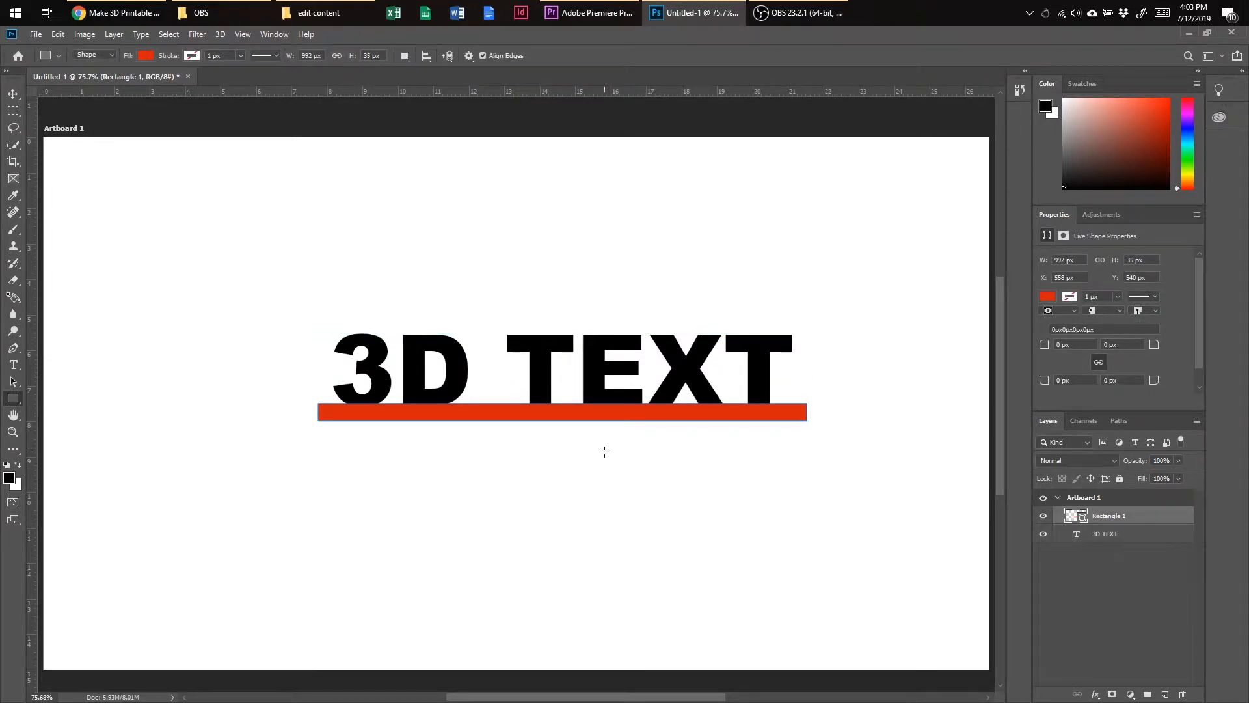
key("ctrl+t")
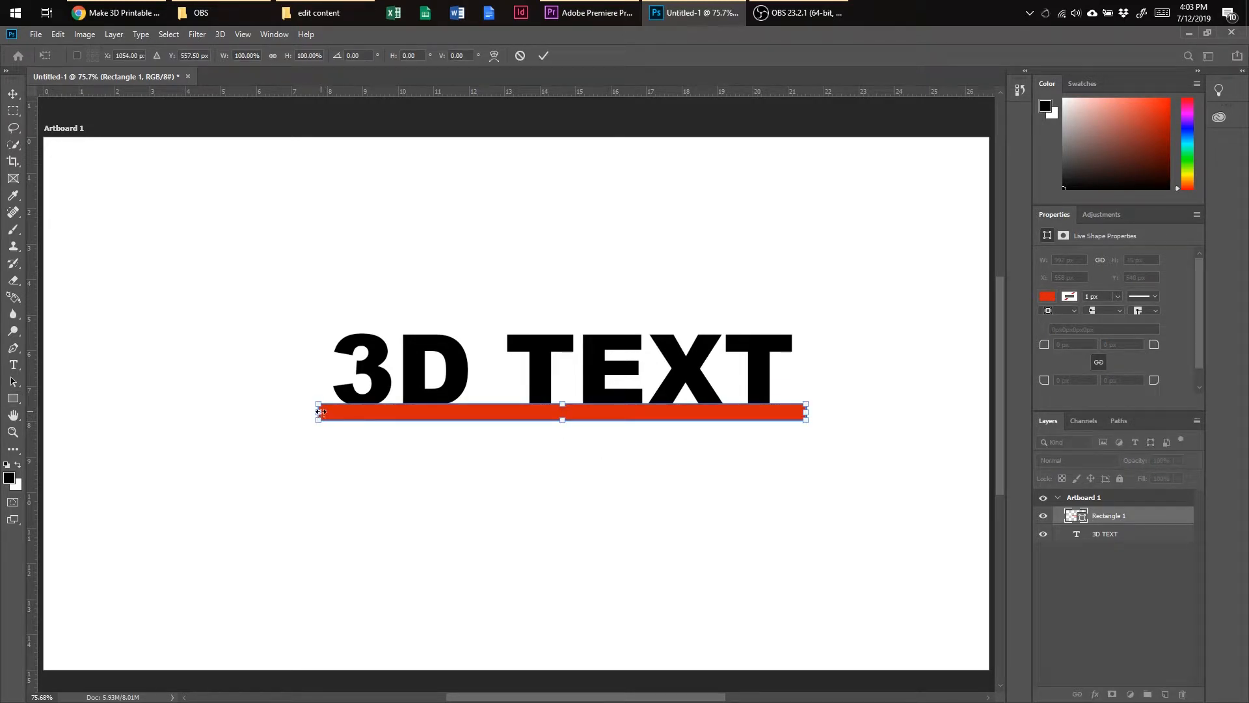
left_click_drag(321, 411, 331, 411)
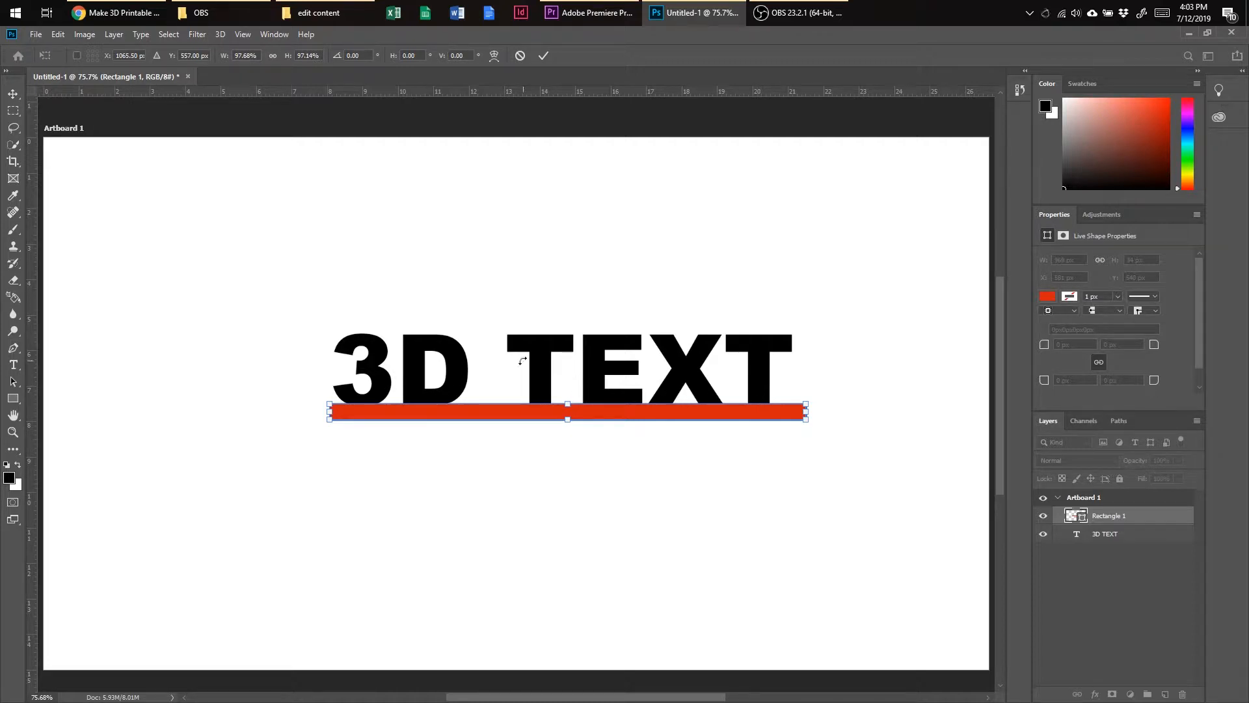
left_click(542, 56)
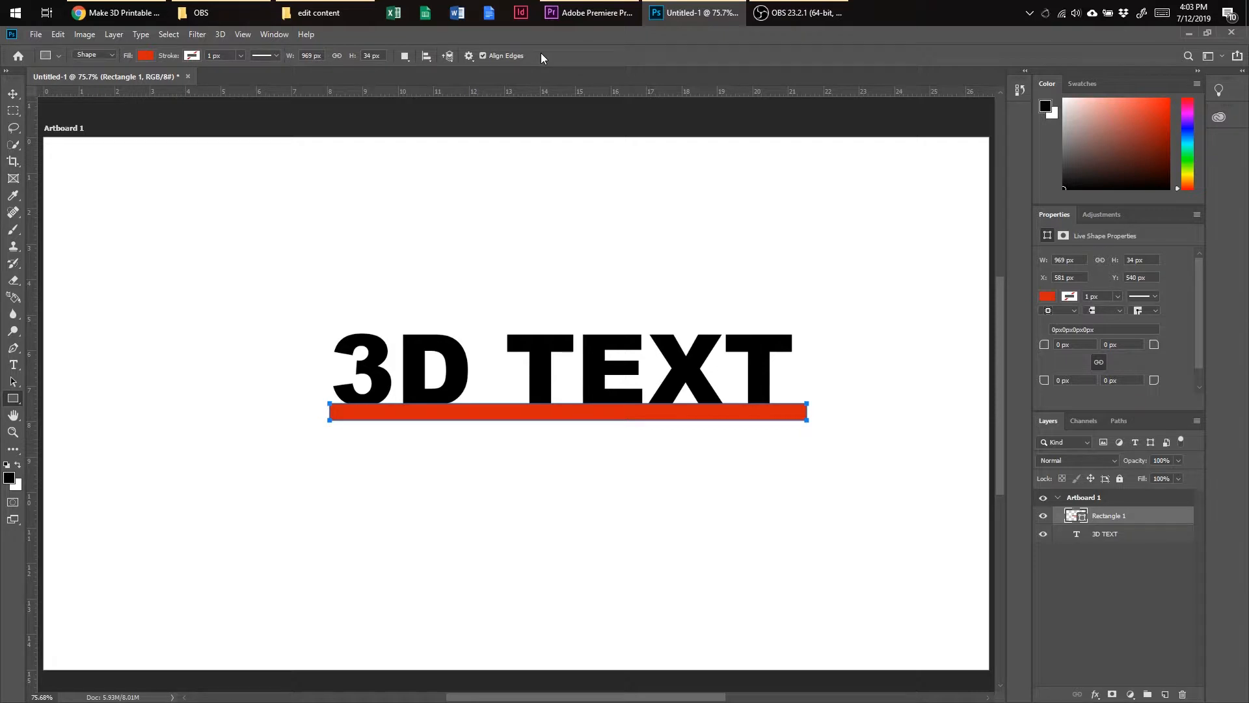
Realign the horizontal centers of the shortened rectangle and the 3D TEXT layer
left_click(1151, 540, "shift")
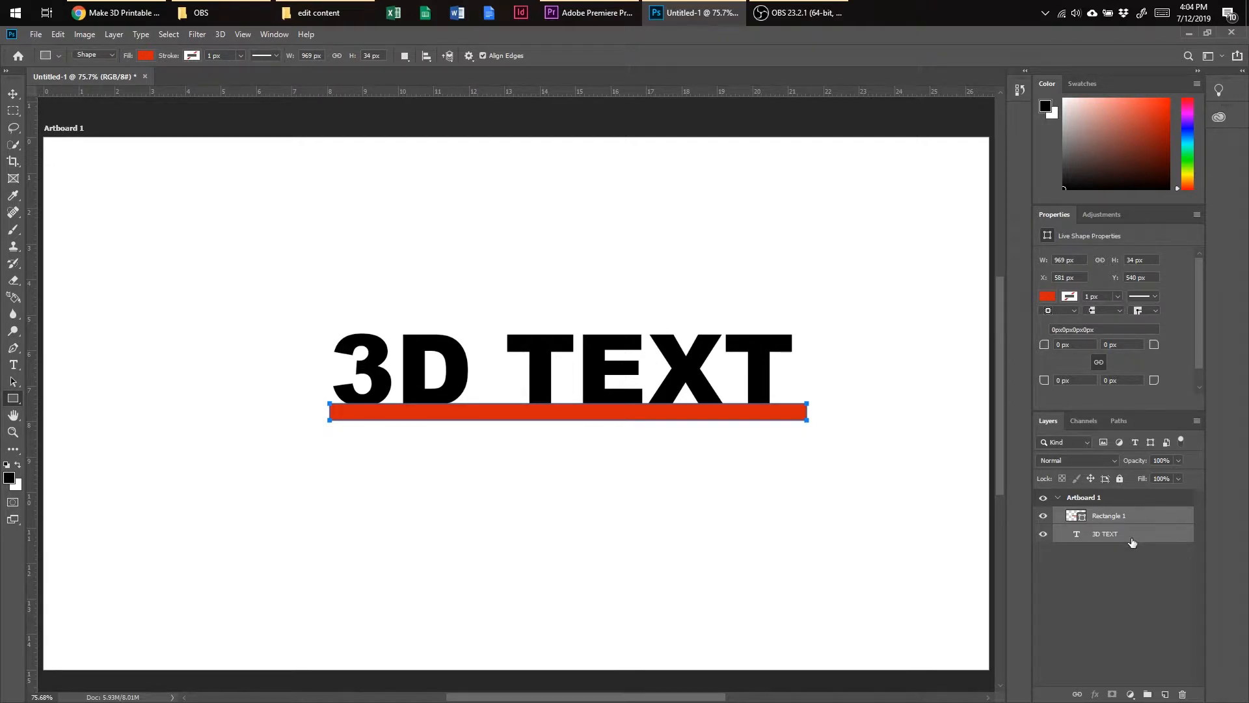
key("v")
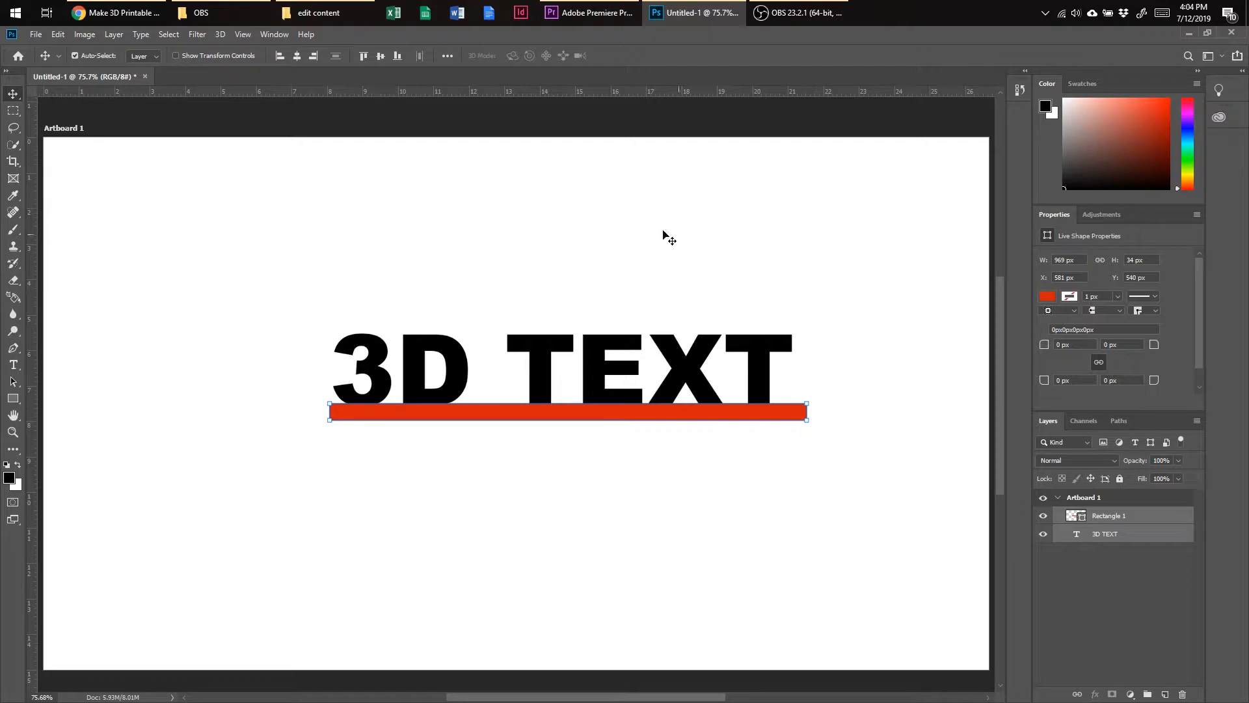
left_click(296, 56)
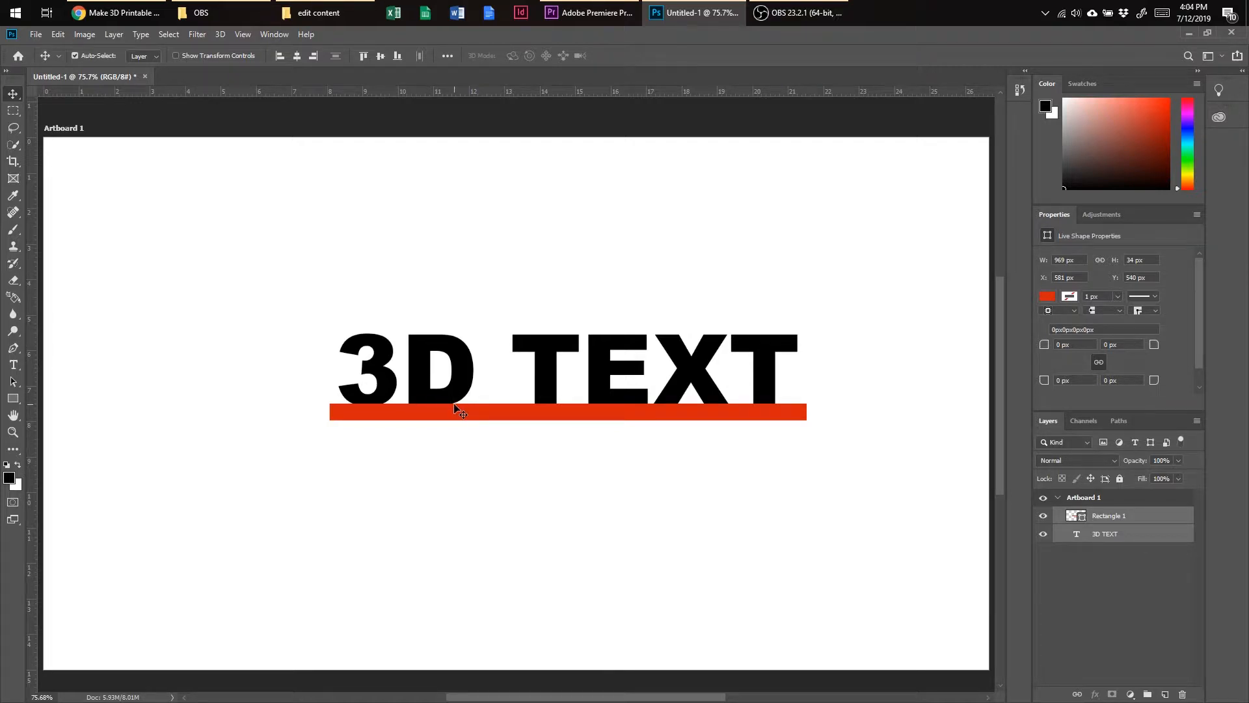
Examine up close where the letter bottoms meet the red rectangle along the full width of the text
scroll(473, 411, "up", 5)
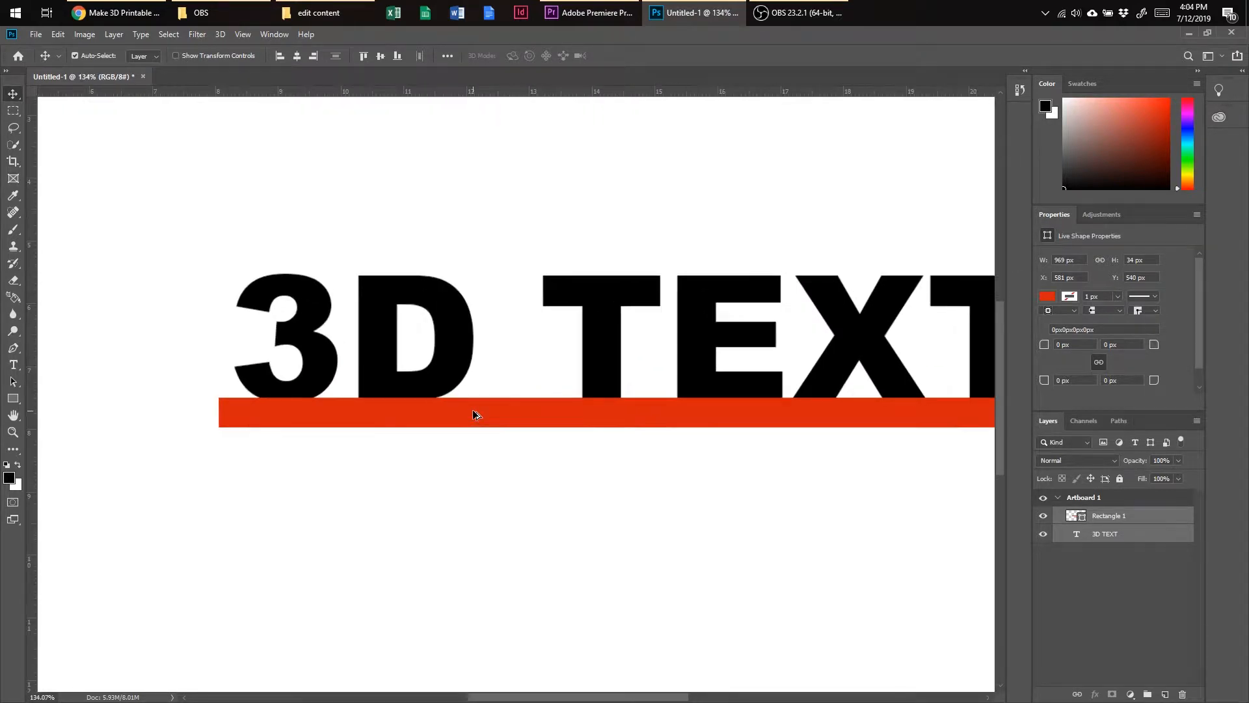
scroll(473, 414, "up", 3)
scroll(473, 414, "up", 2)
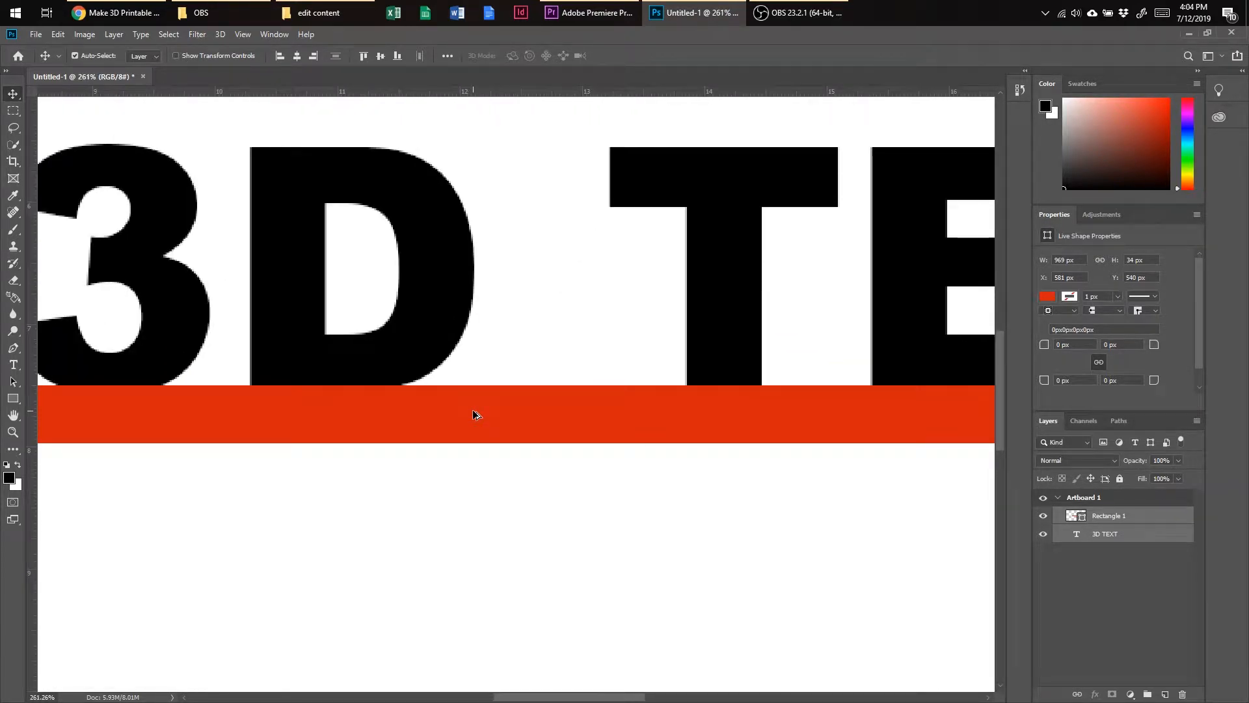
scroll(472, 414, "down", 4)
scroll(934, 374, "down", 1)
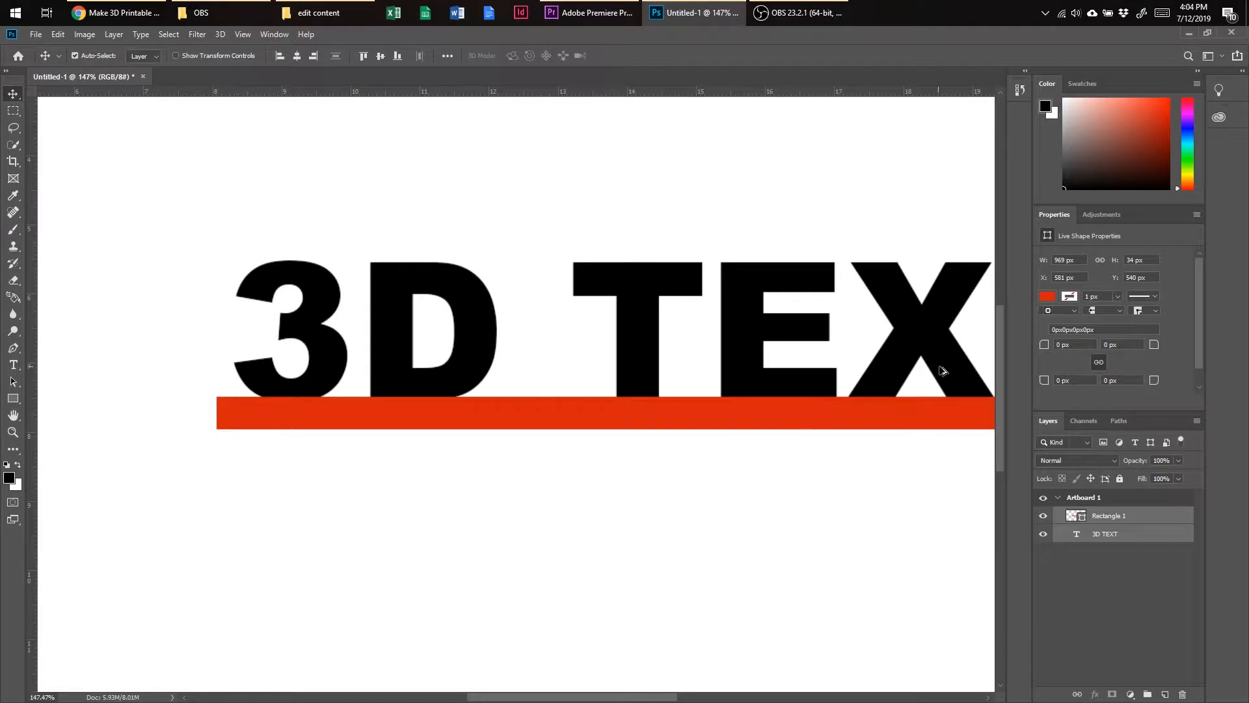
scroll(968, 366, "down", 1)
left_click_drag(658, 696, 706, 696)
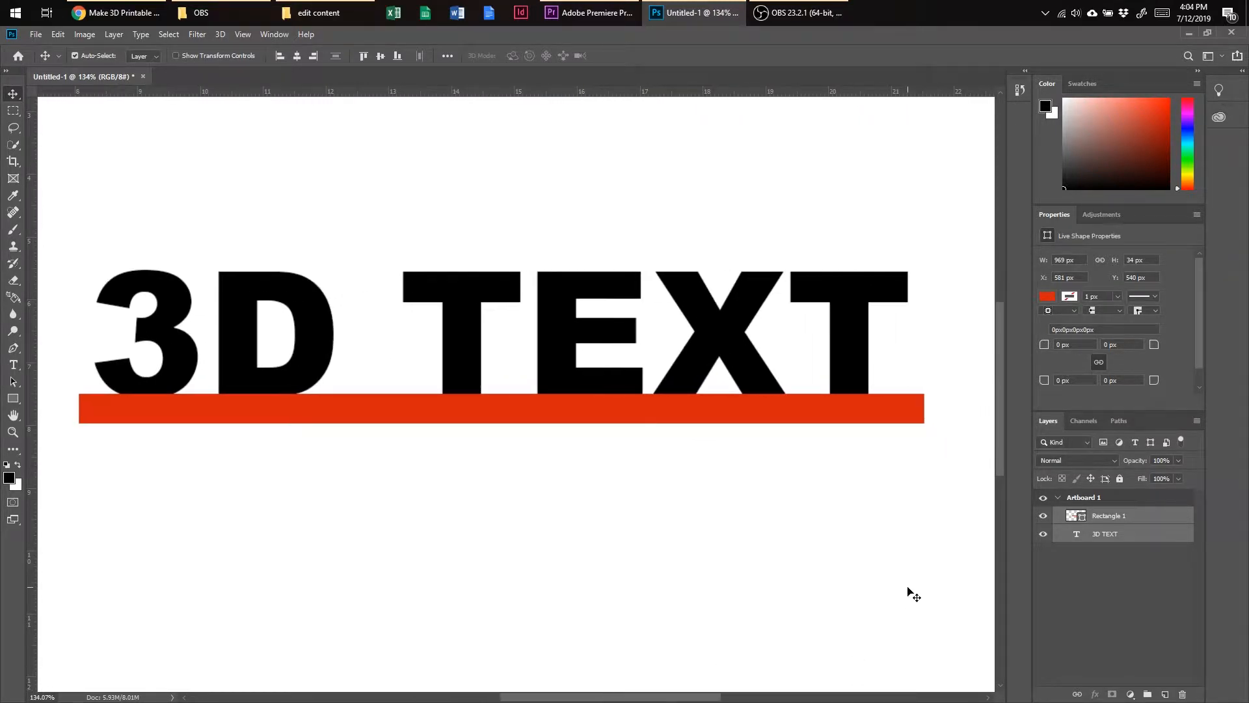
Merge the 3D TEXT and rectangle layers into a single layer
left_click(1118, 538)
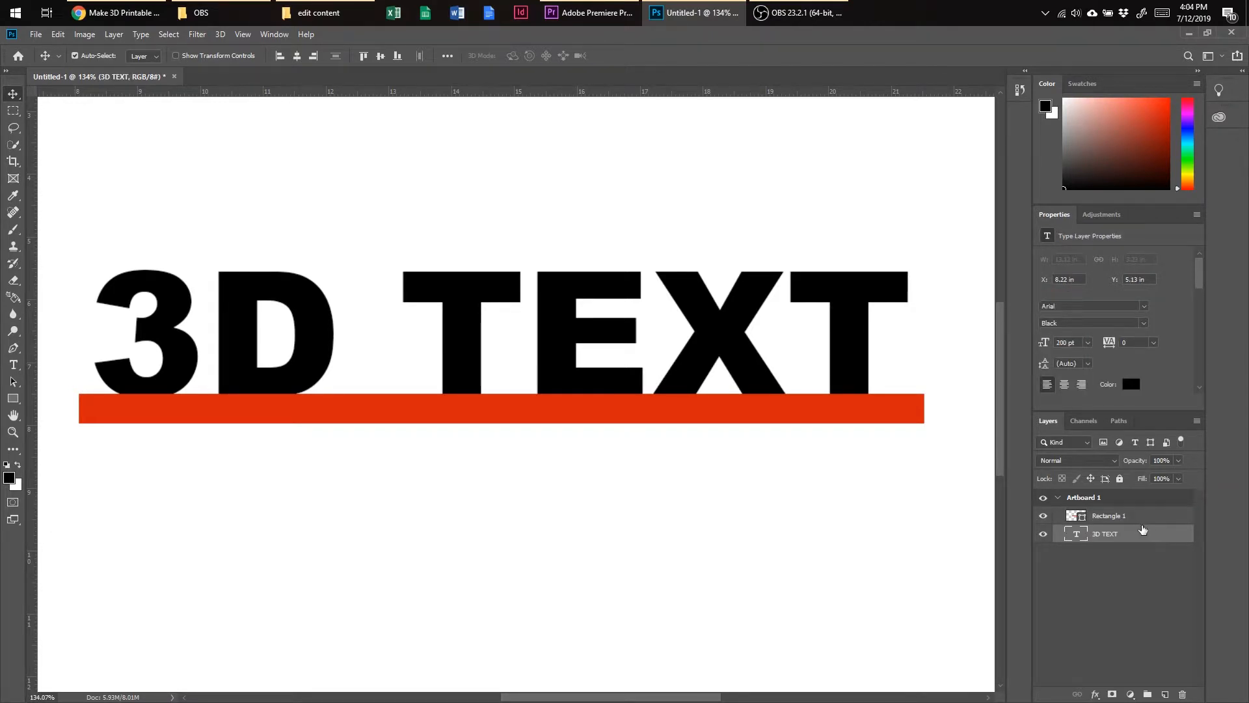
left_click(1138, 520, "shift")
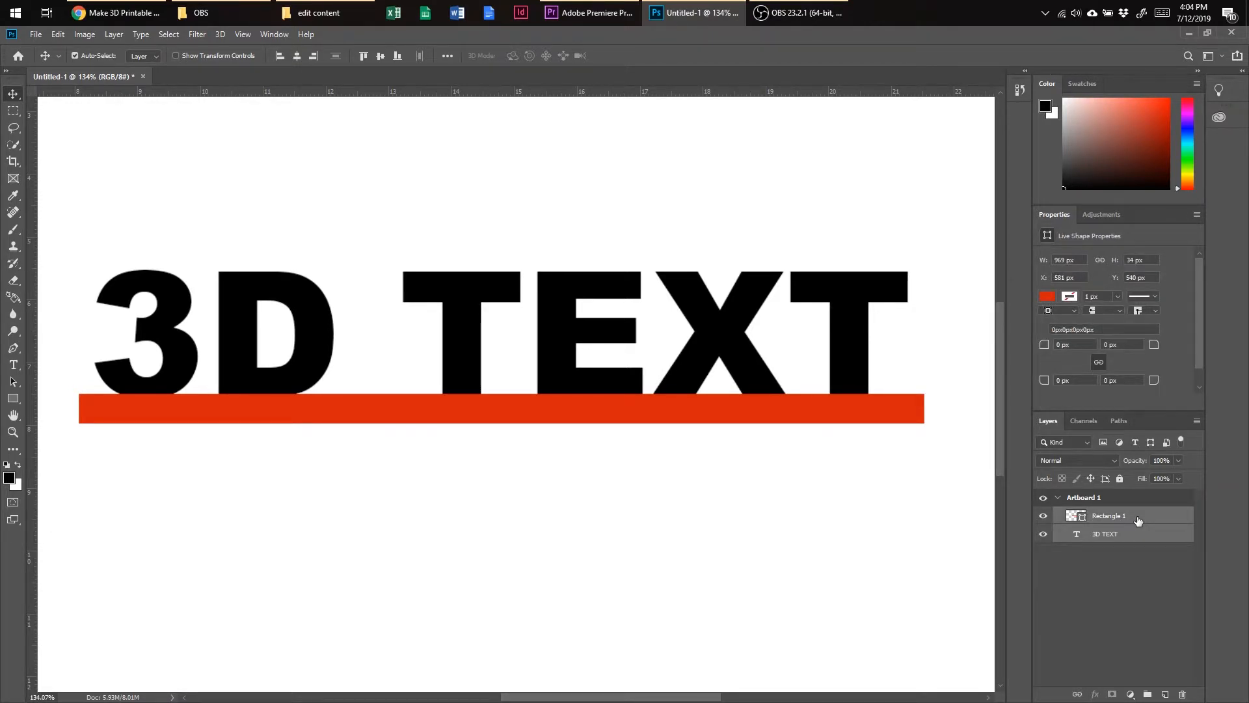
right_click(1137, 521)
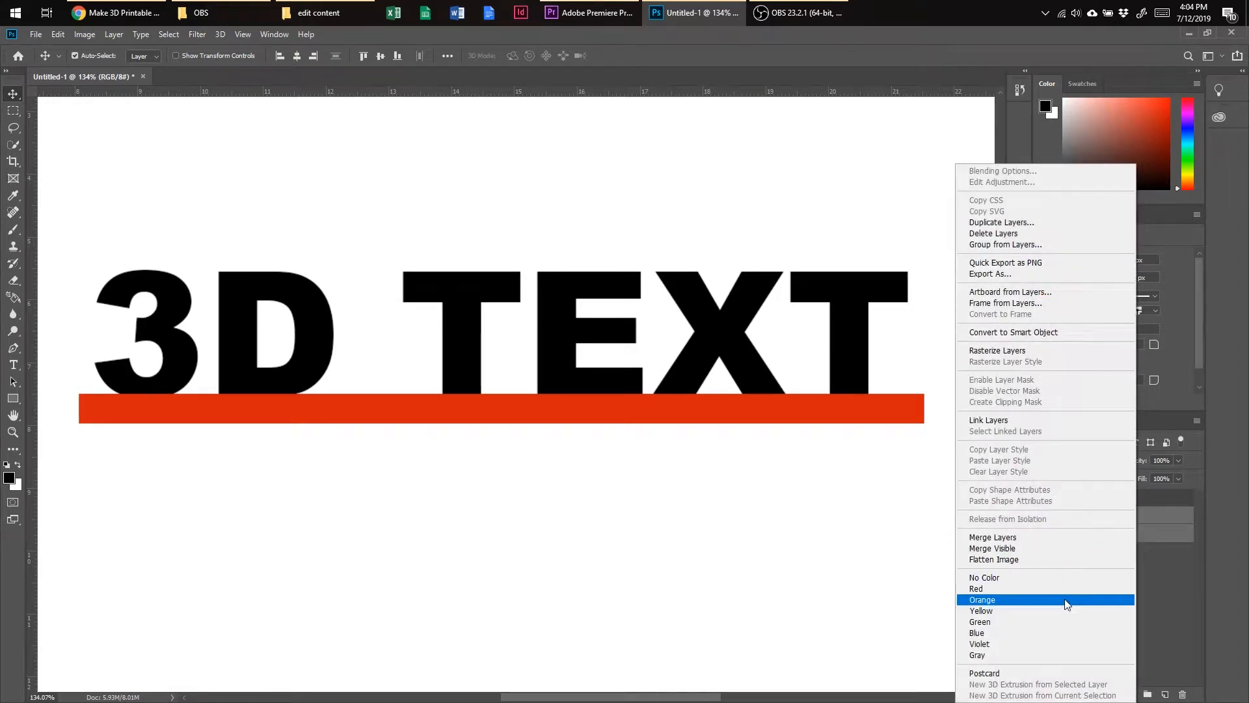
left_click(1064, 537)
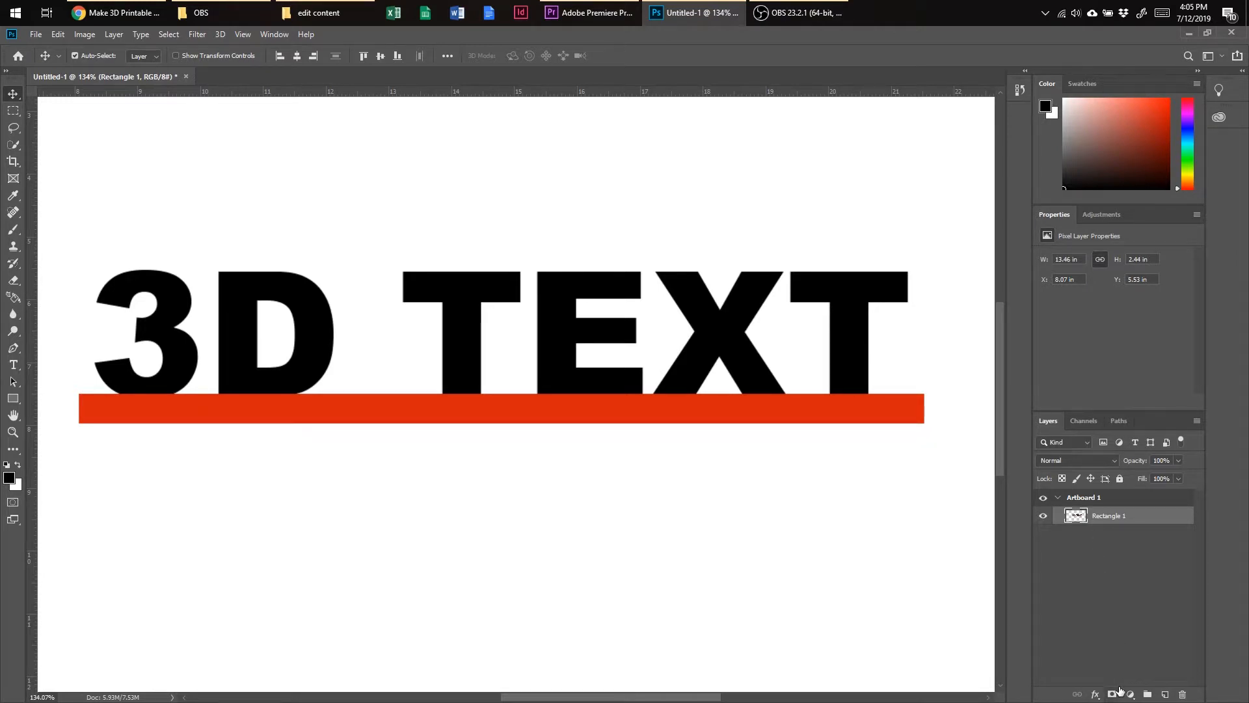
Create a new 3D extrusion from the merged layer and accept switching to the 3D workspace
right_click(1104, 519)
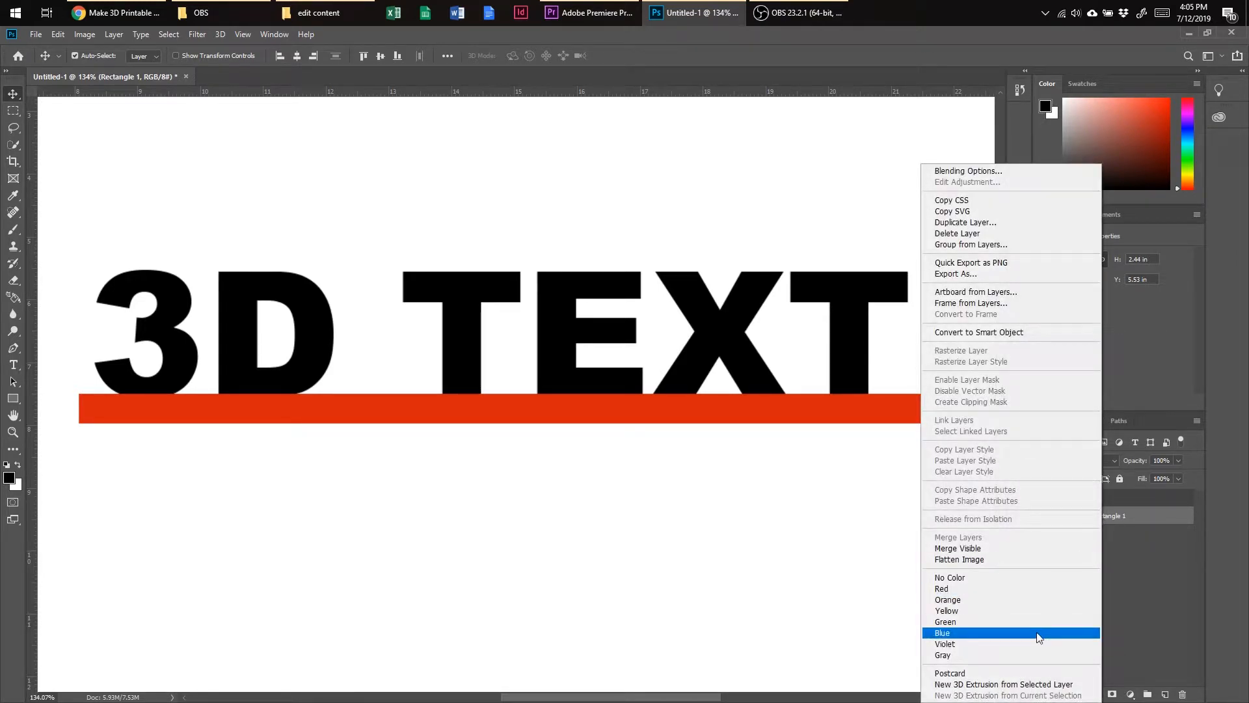
left_click(1020, 685)
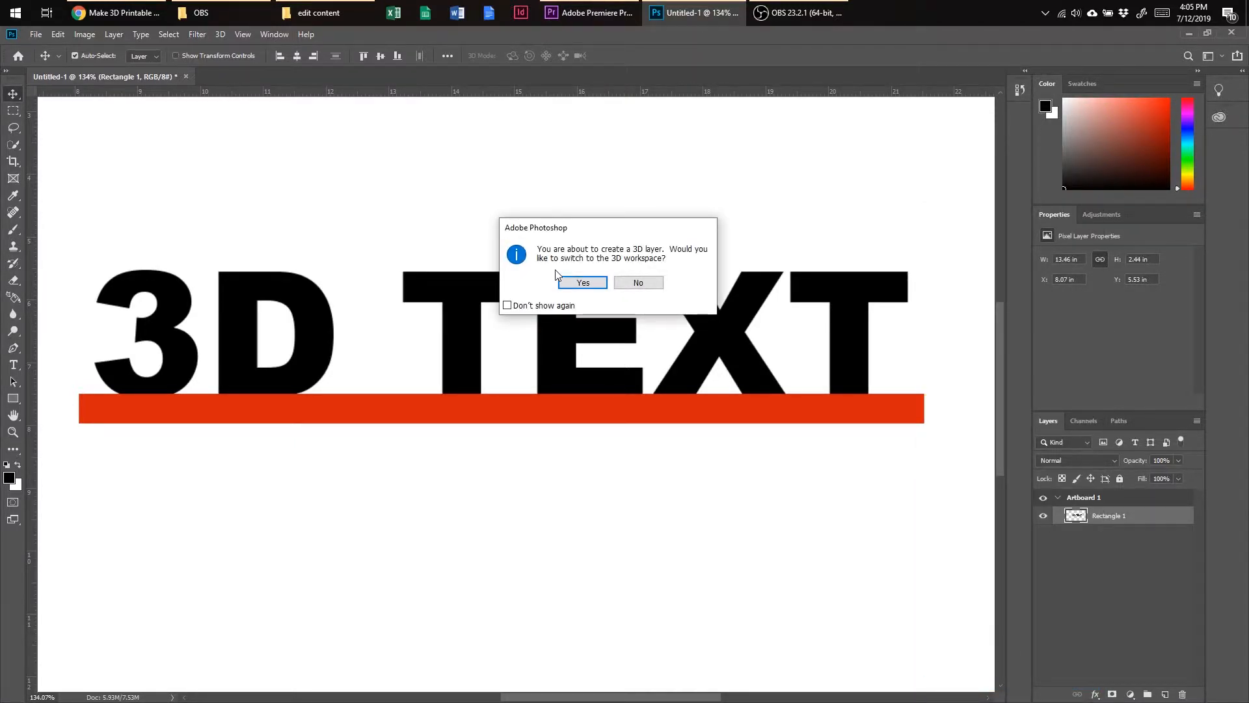
left_click(573, 285)
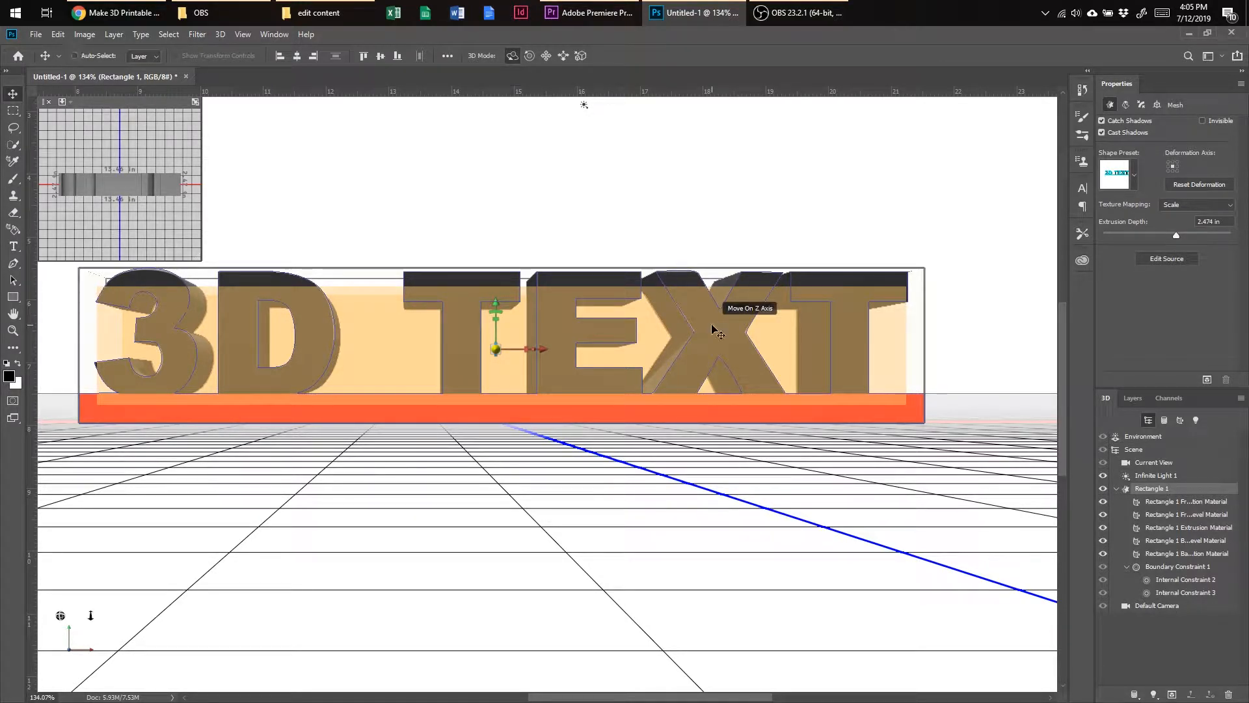
key("ctrl+minus")
key("ctrl+minus")
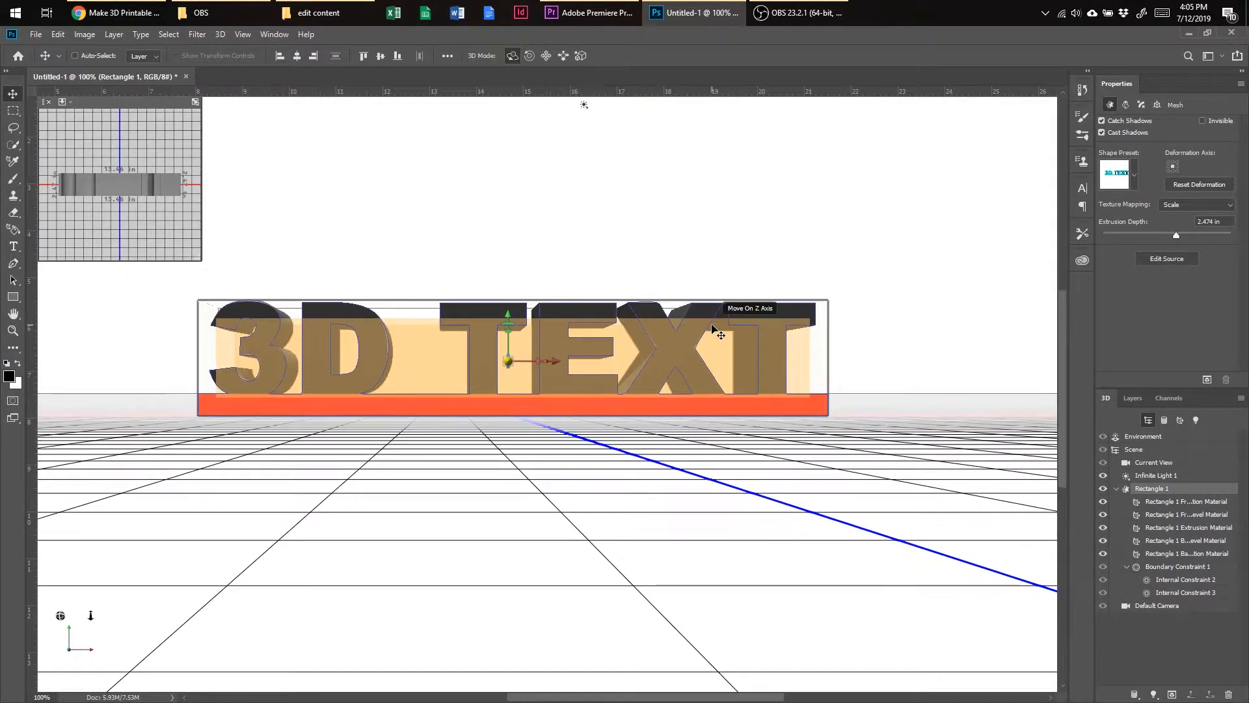
key("ctrl+plus")
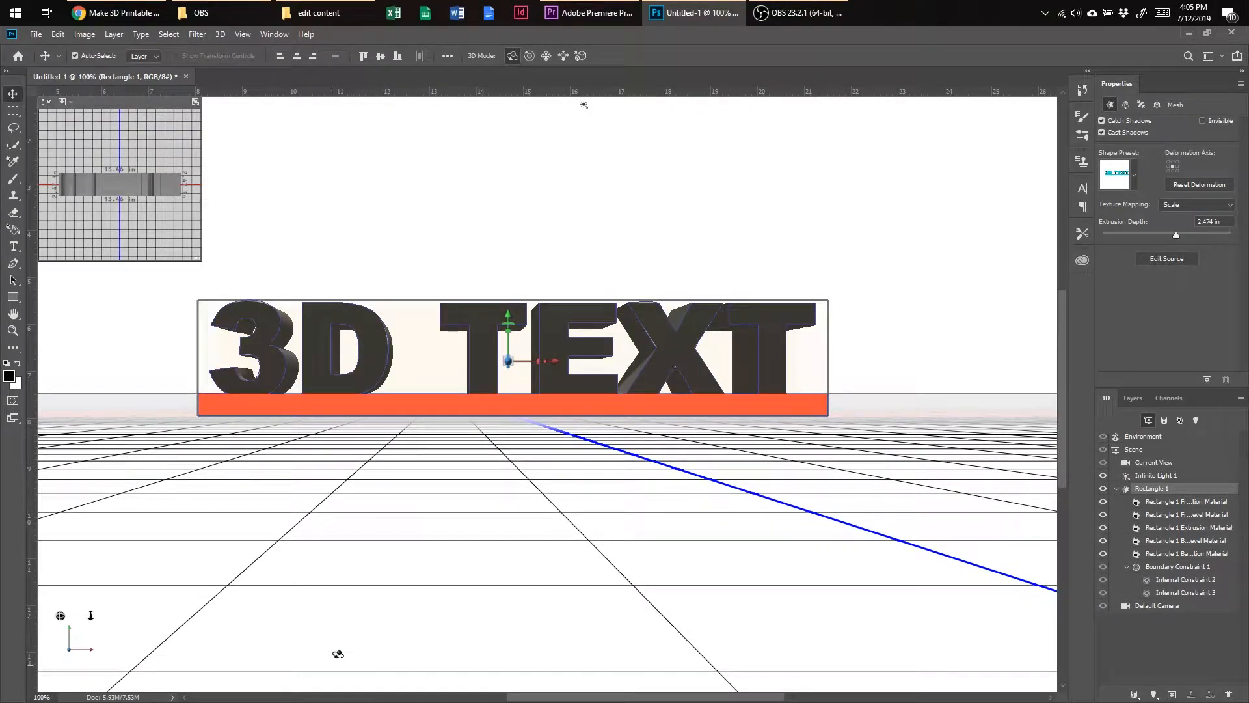
mouse_move(59, 615)
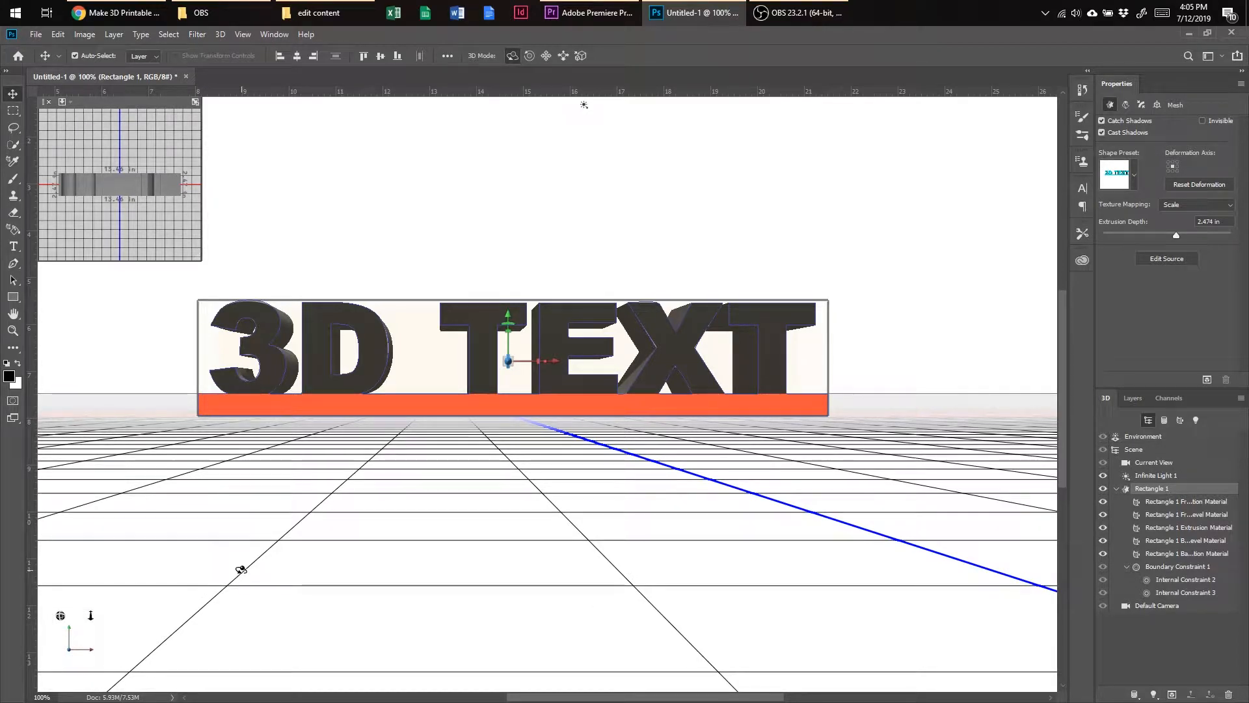
left_click_drag(858, 432, 833, 432)
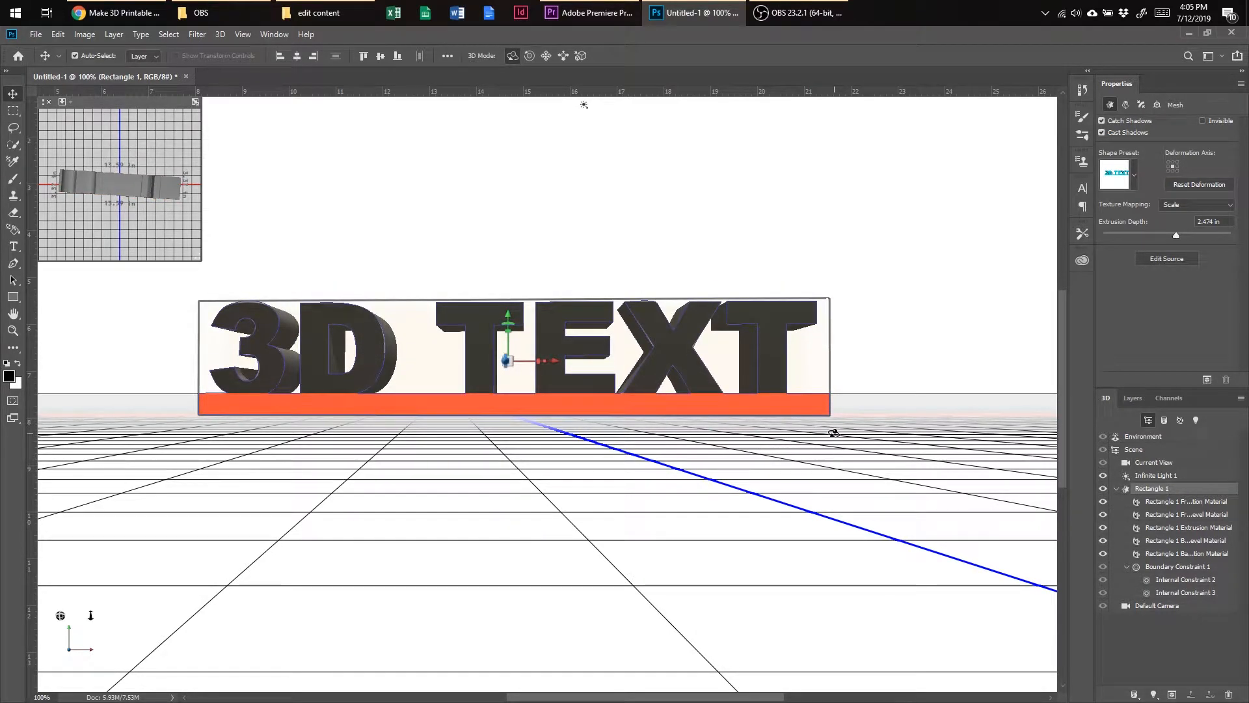
key("ctrl+z")
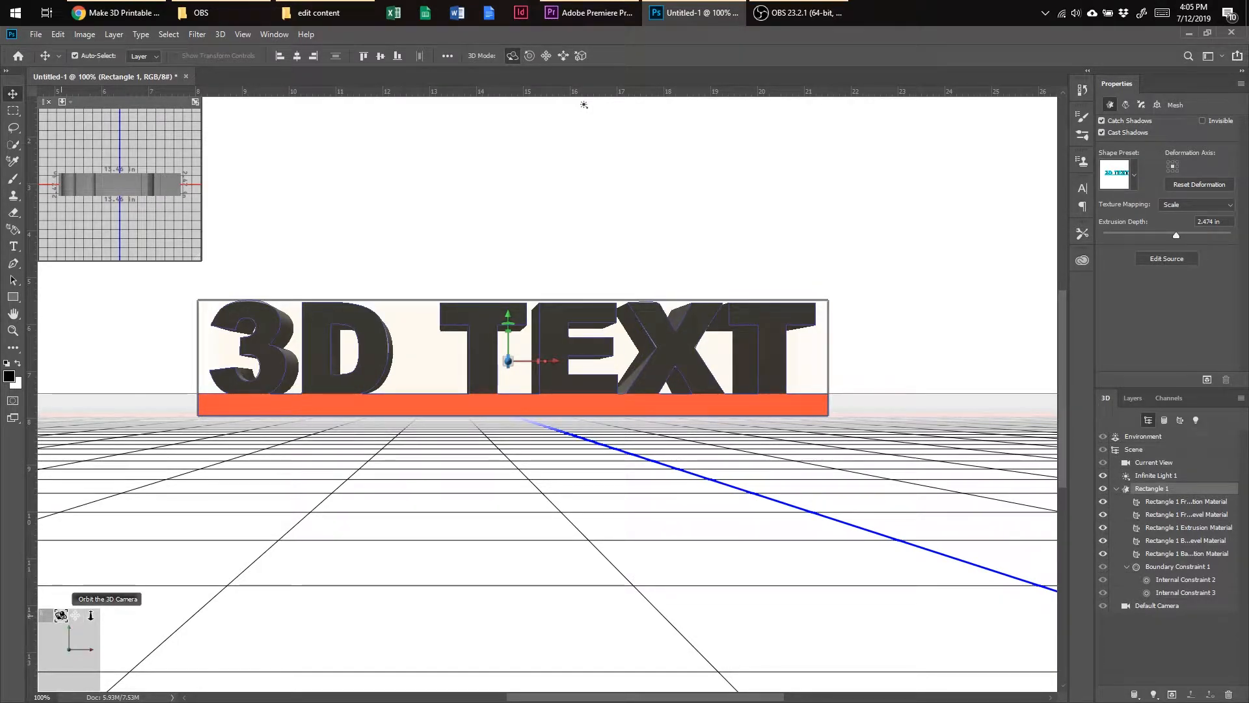
Set the extrusion depth of the 3D text and its base bar to 0.75 in
left_click_drag(584, 105, 446, 292)
left_click_drag(10, 629, 3, 622)
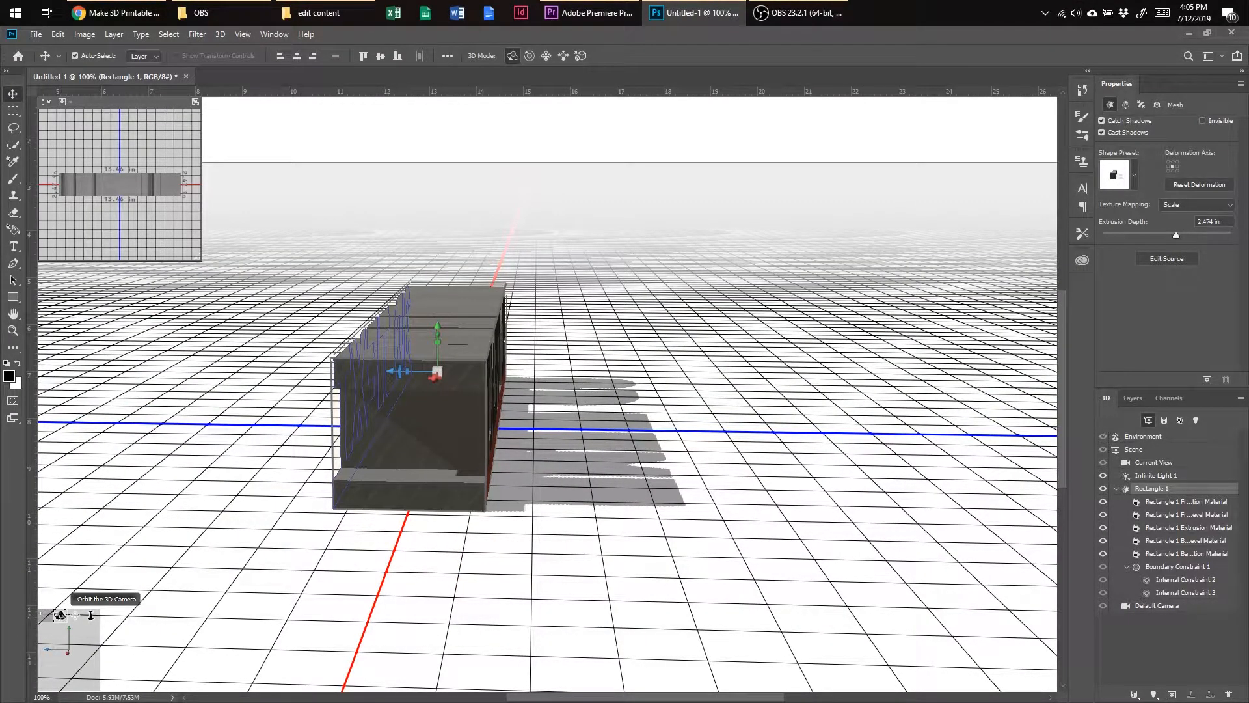
left_click_drag(60, 614, 118, 622)
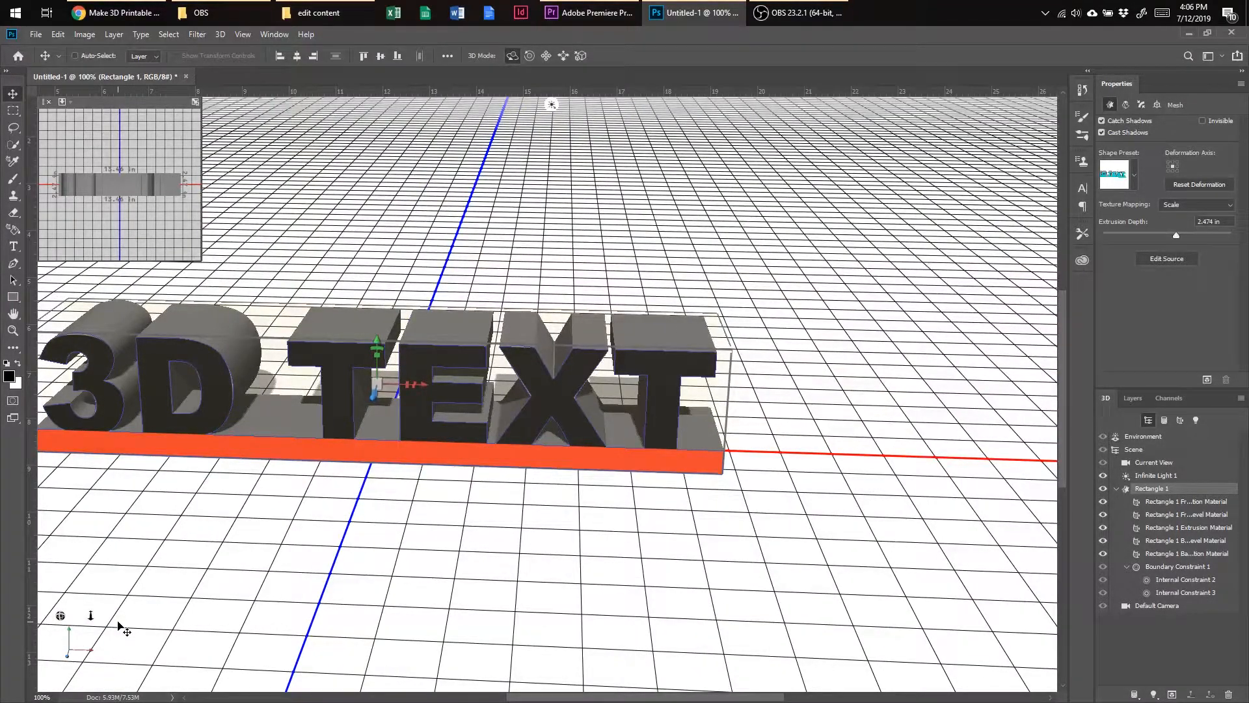
key("ctrl+0")
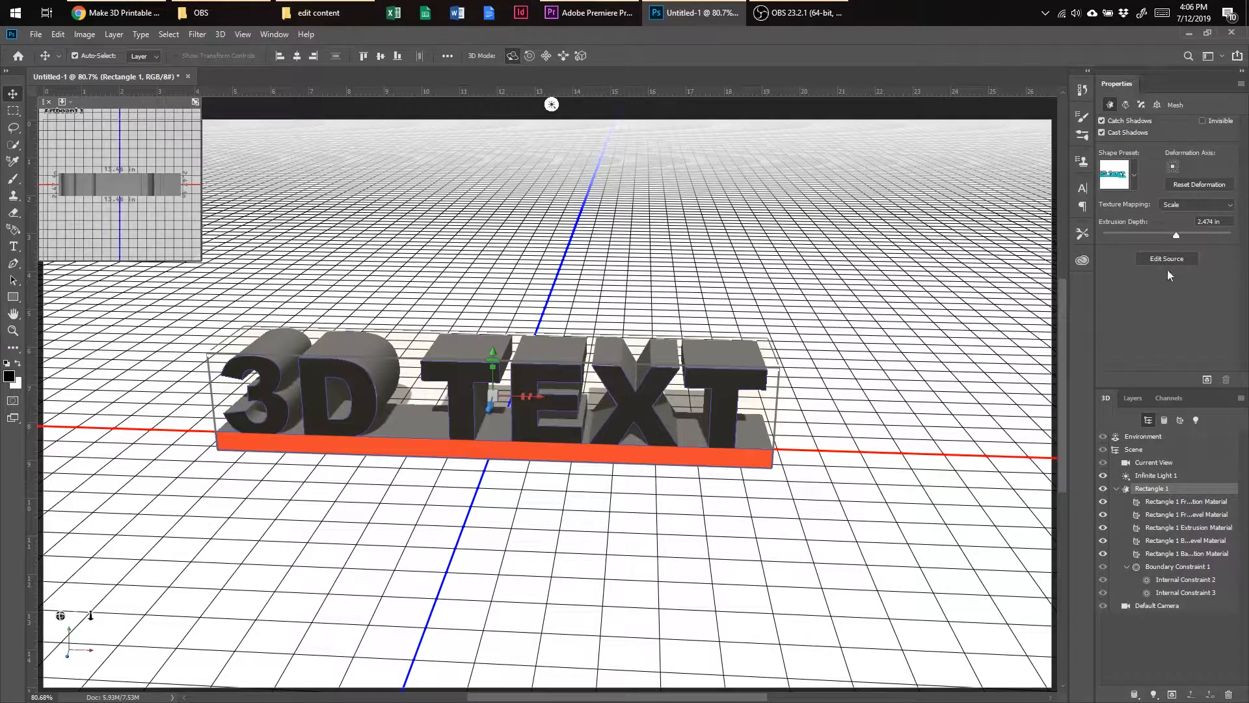
left_click(1211, 222)
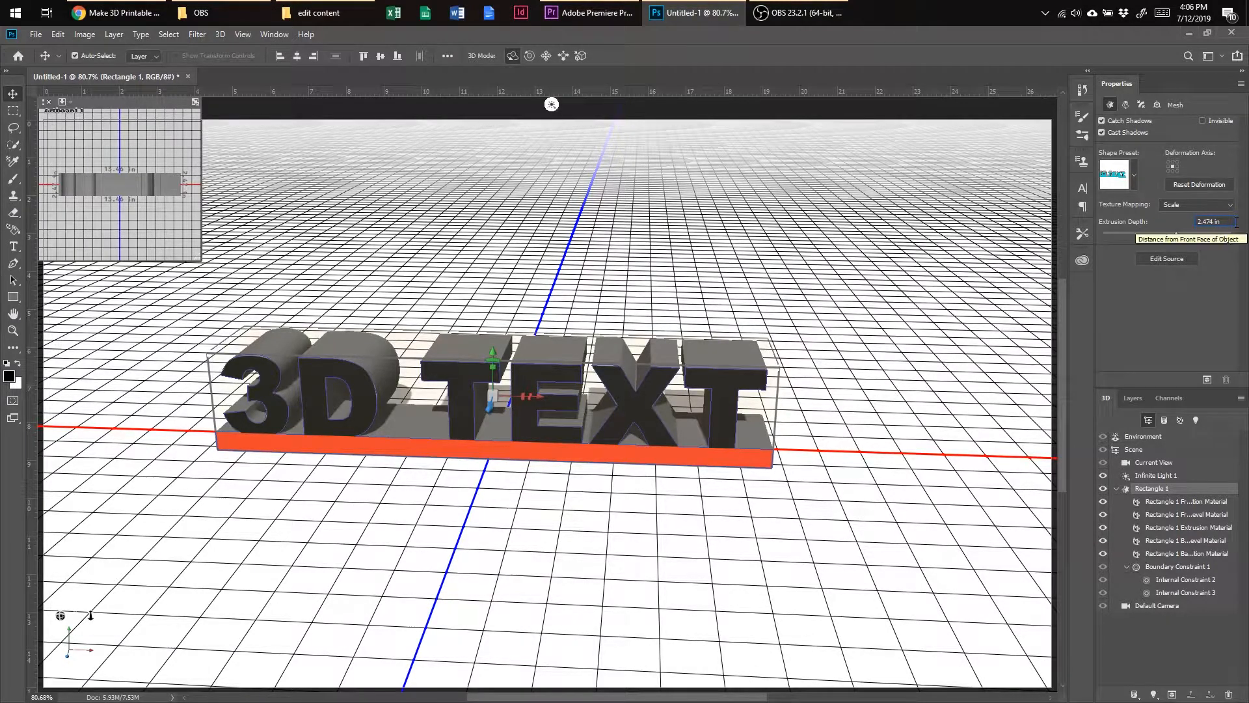
key("BackSpace")
key("BackSpace")
key("BackSpace")
key("BackSpace")
key("BackSpace")
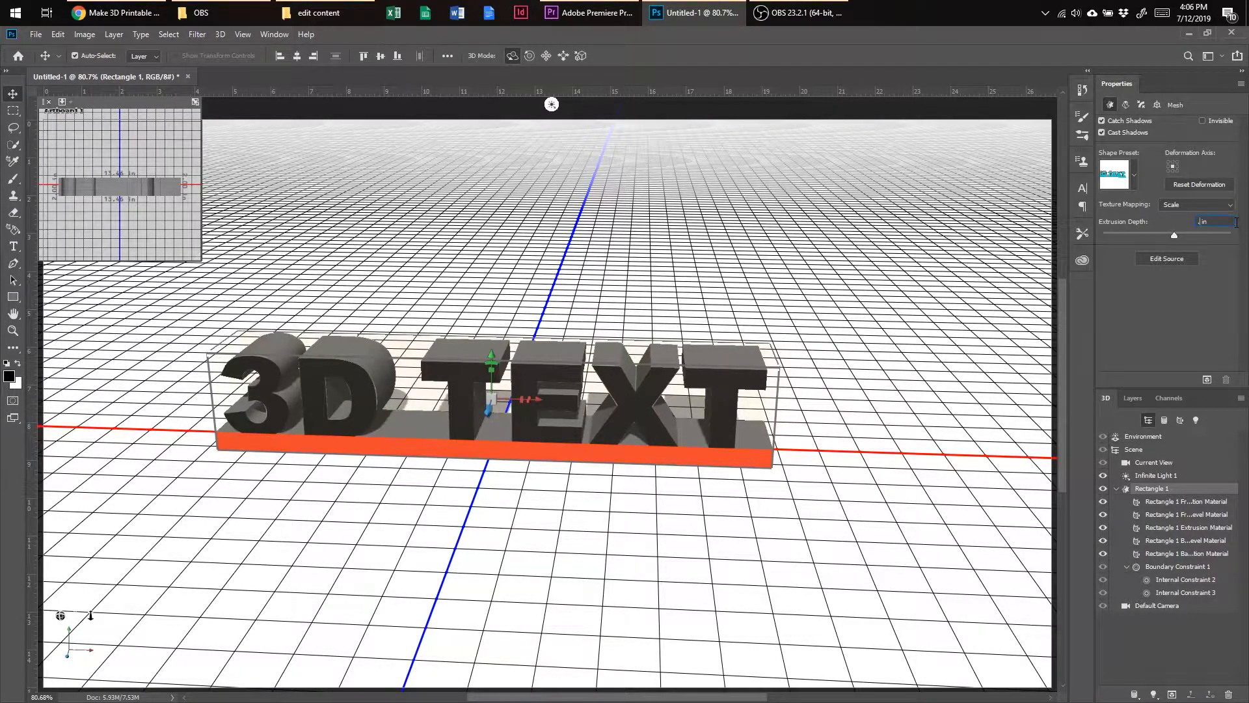
type(".75")
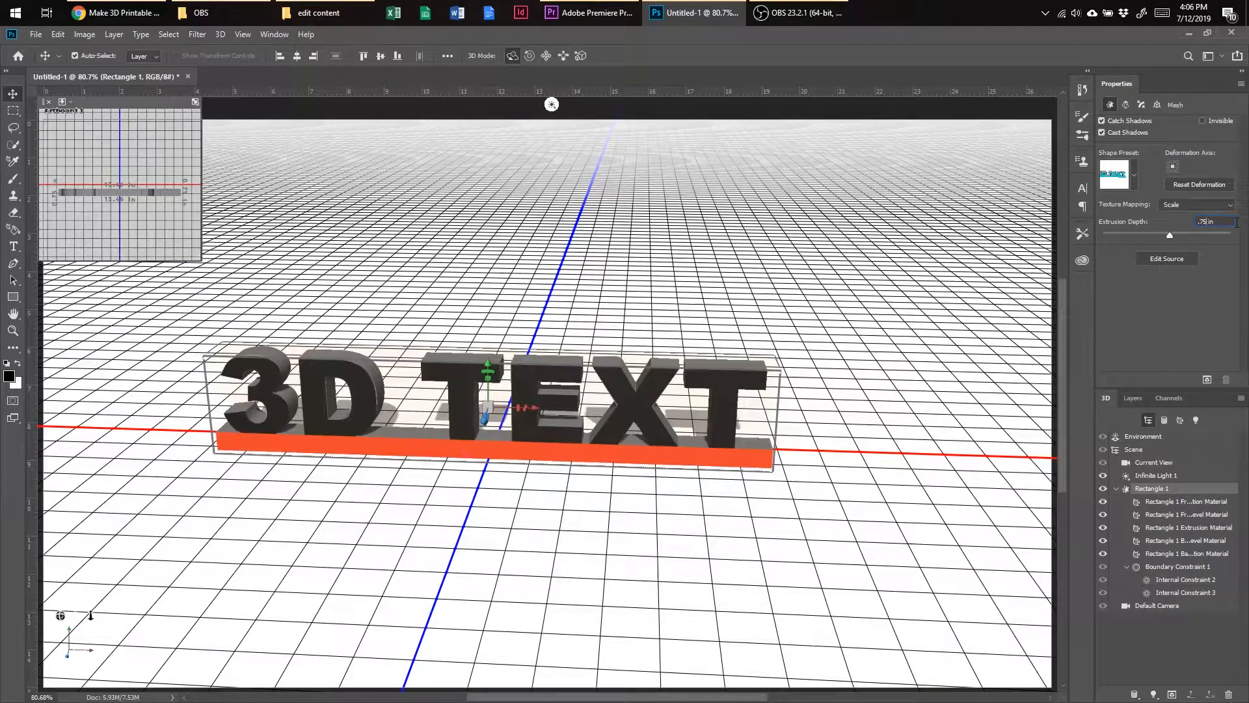
key("Return")
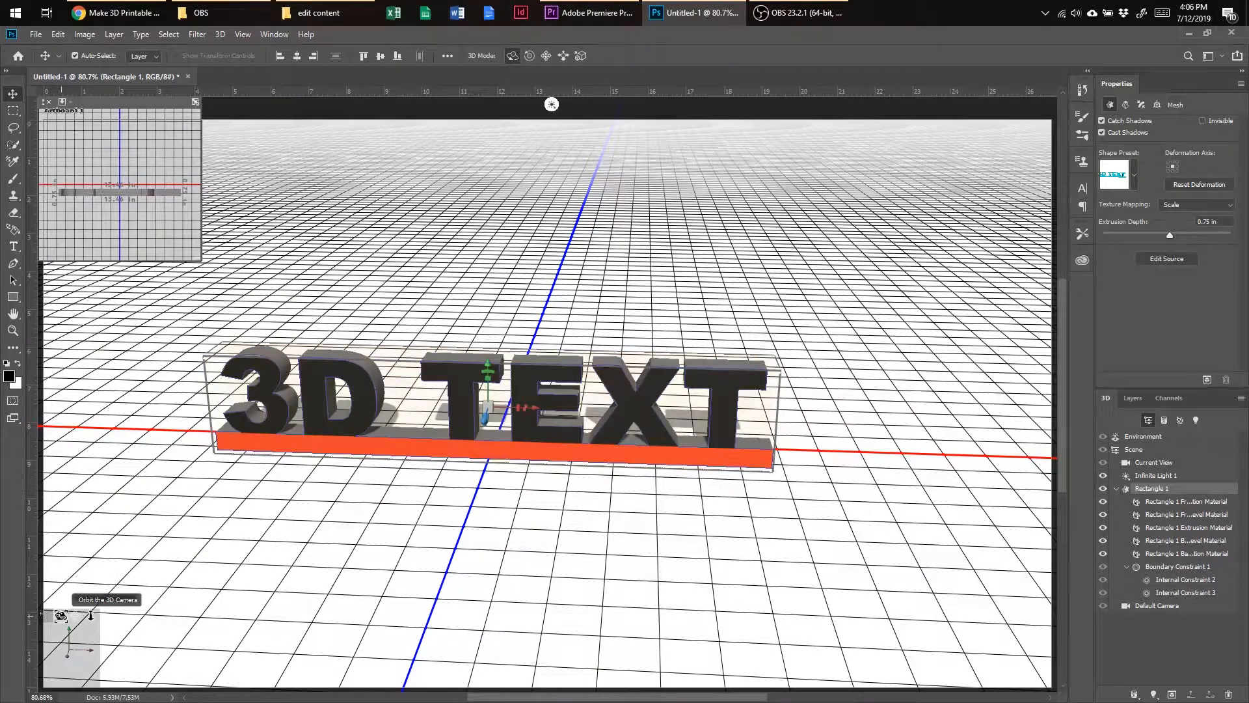
Orbit around the extruded text and view it from the Right camera preset to check its thickness
mouse_move(61, 615)
left_mouse_down()
mouse_move(3, 612)
mouse_move(65, 613)
left_mouse_up()
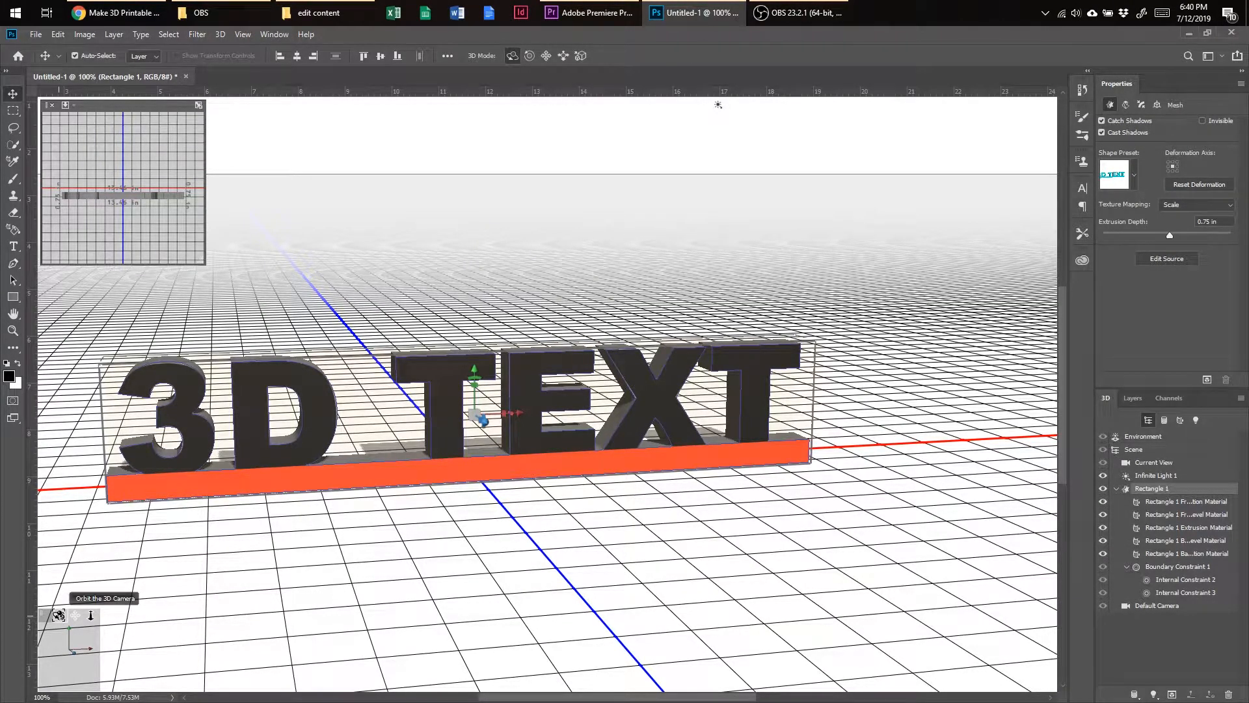
right_click(434, 500)
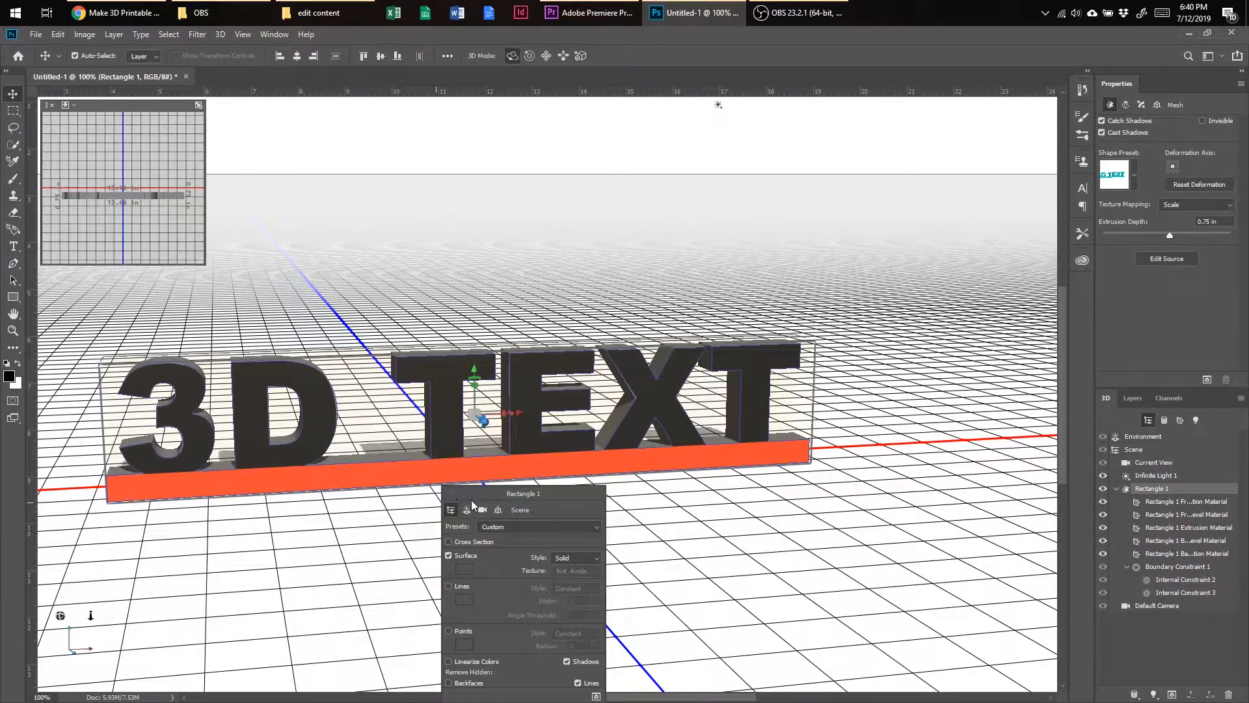
right_click(393, 514)
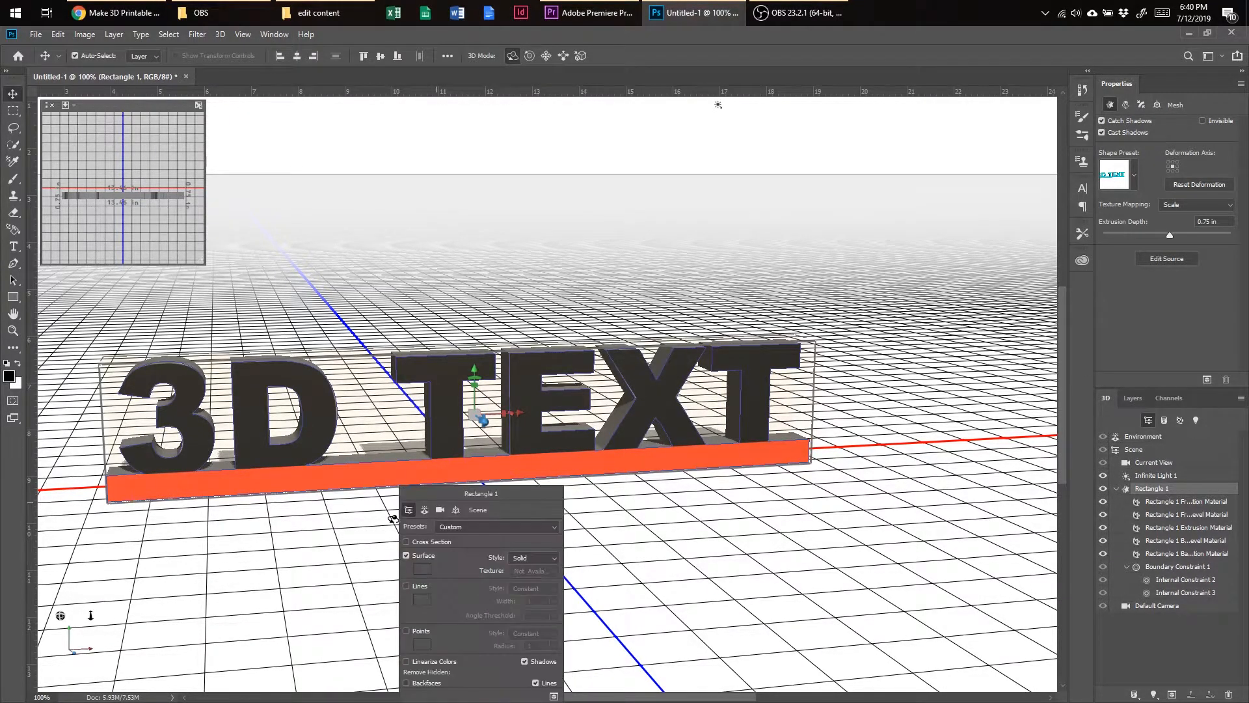
left_click(441, 509)
left_click(472, 561)
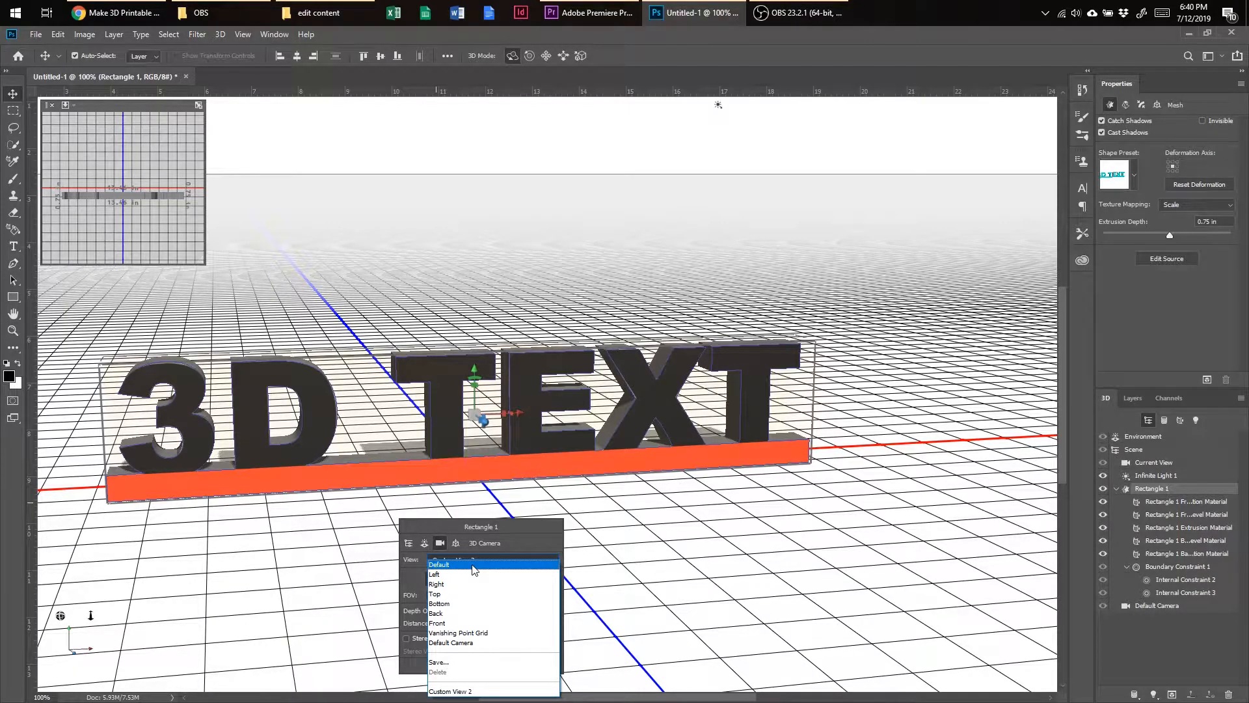
left_click(473, 585)
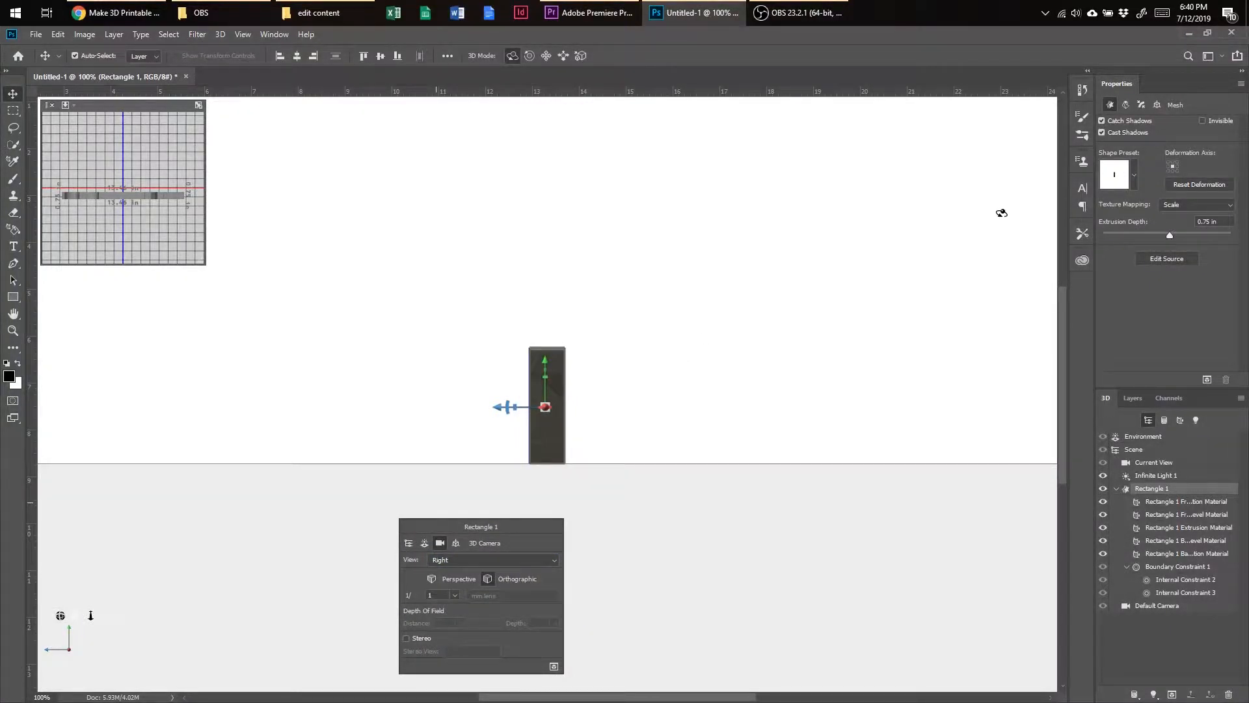
Rotate the 3D text 90° about the X axis and move it down to the ground plane
left_click(1140, 110)
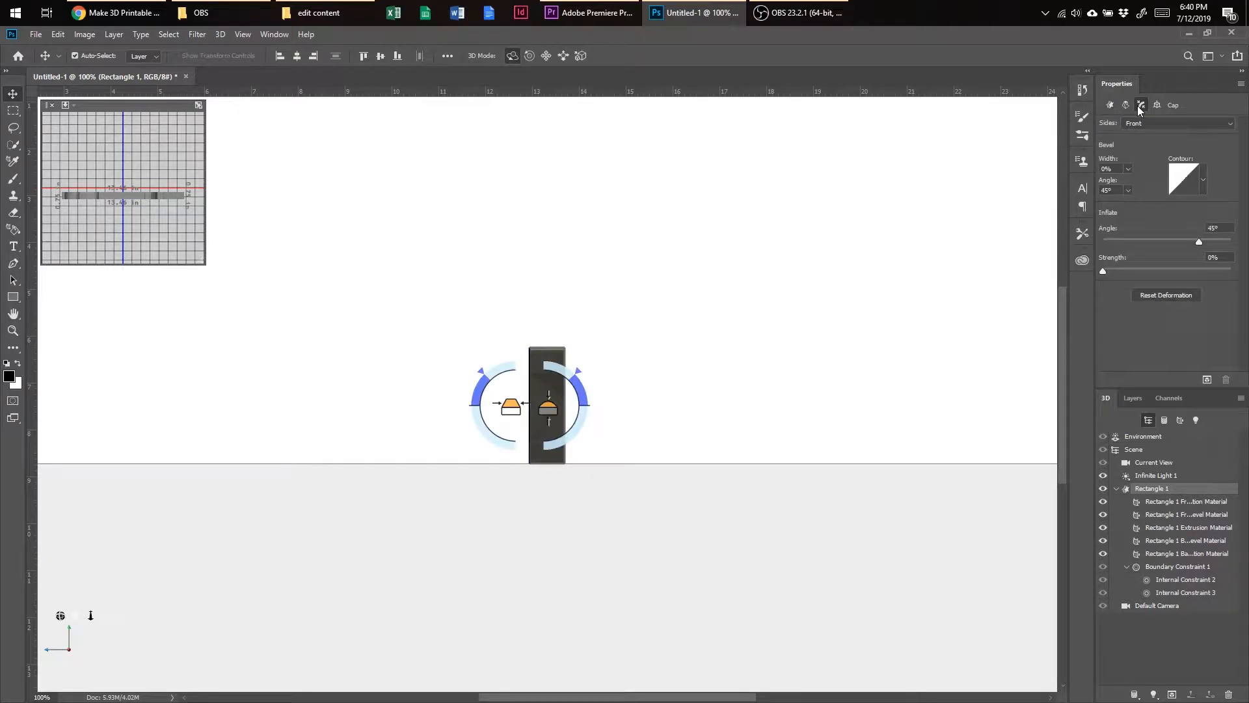
left_click(1126, 106)
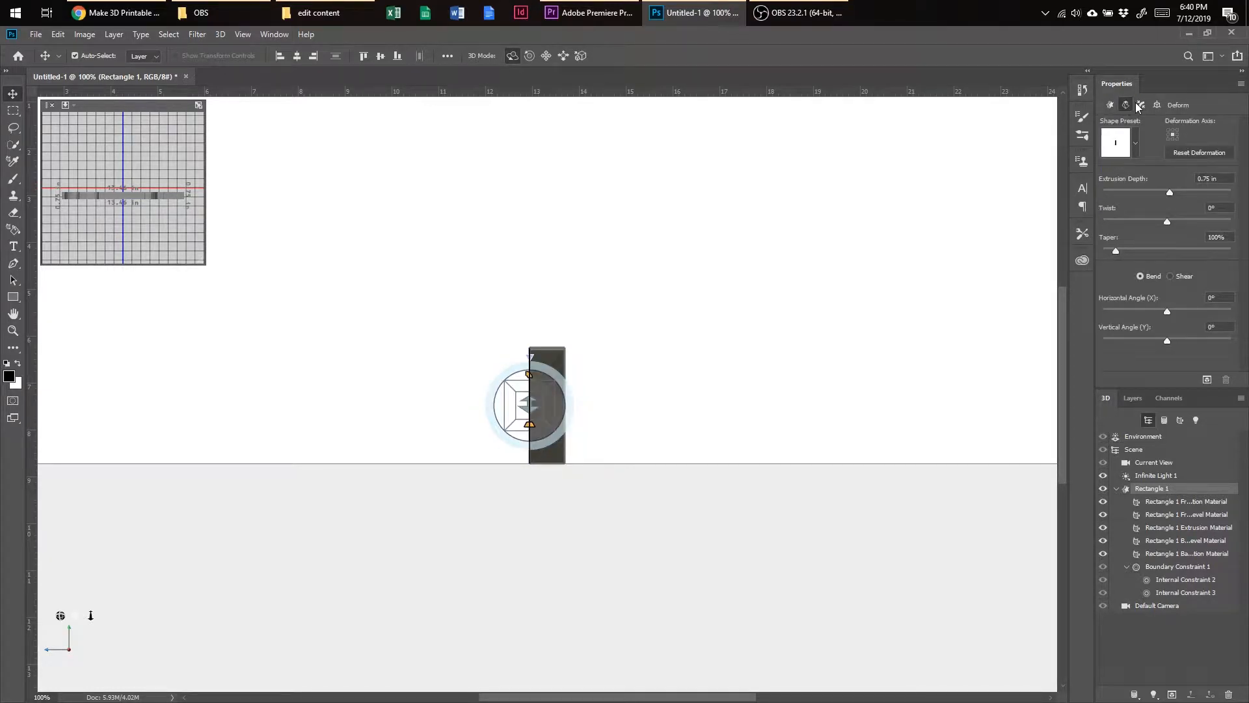
left_click(1157, 104)
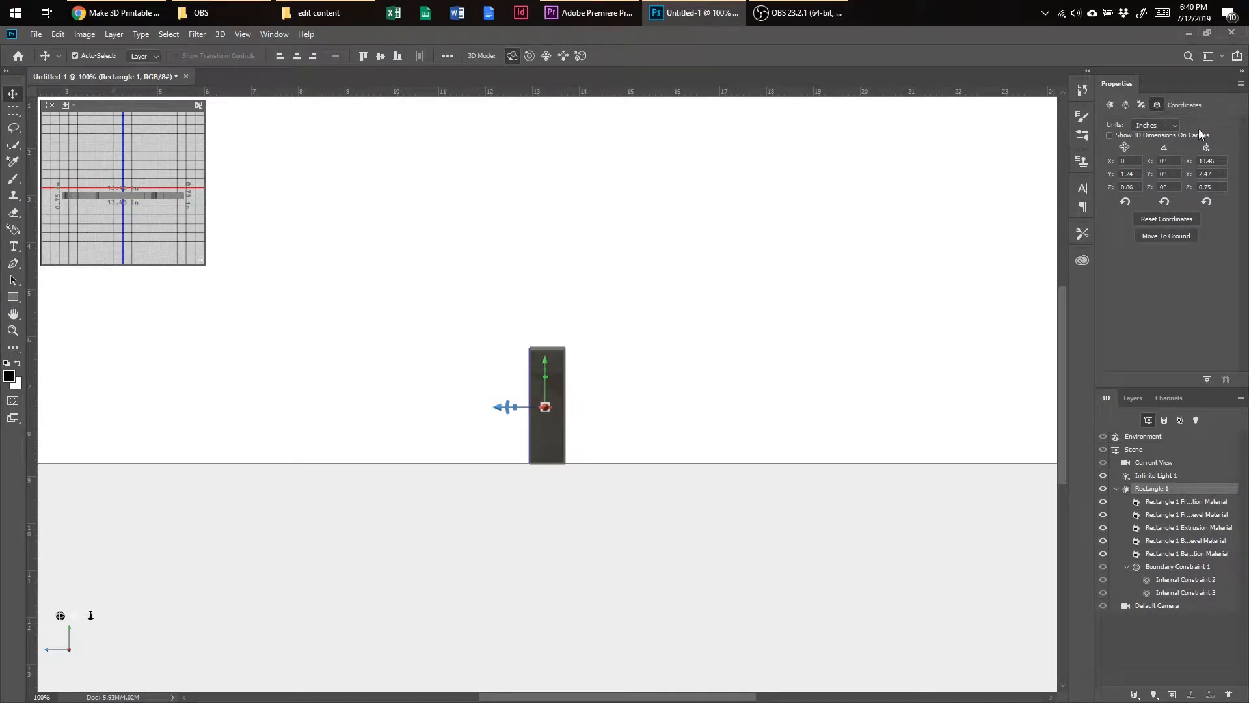
left_click(1166, 162)
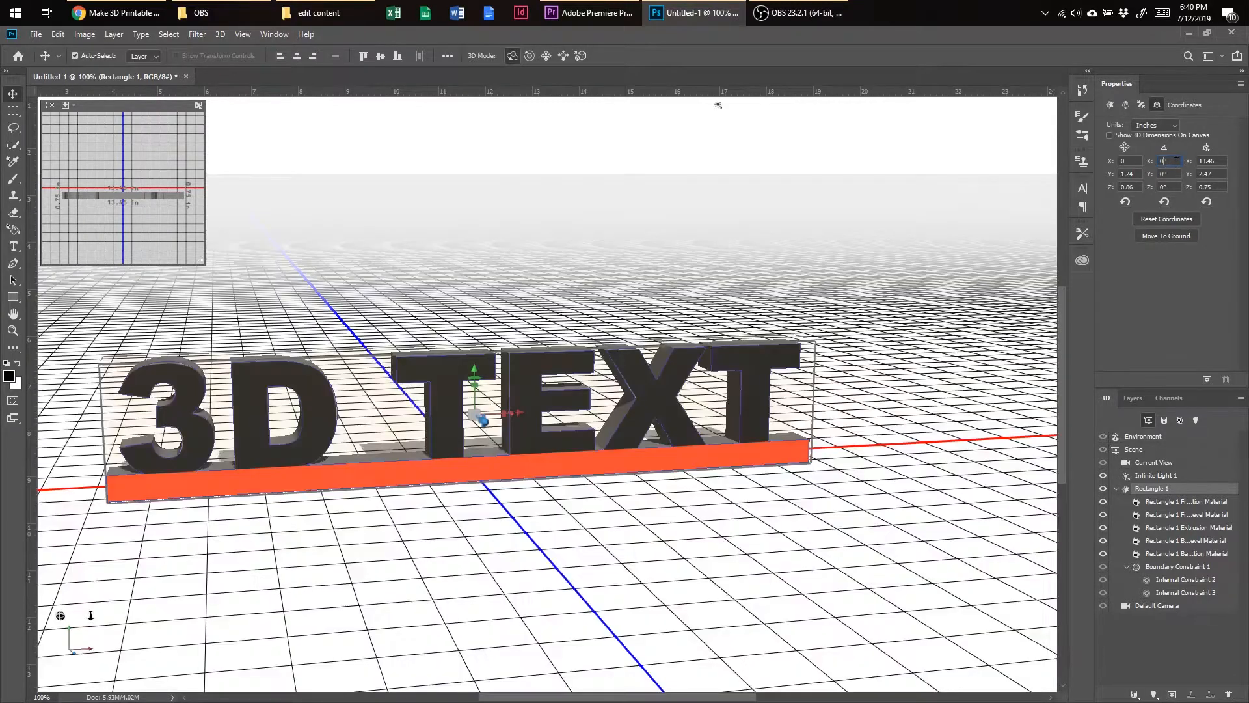
type("90")
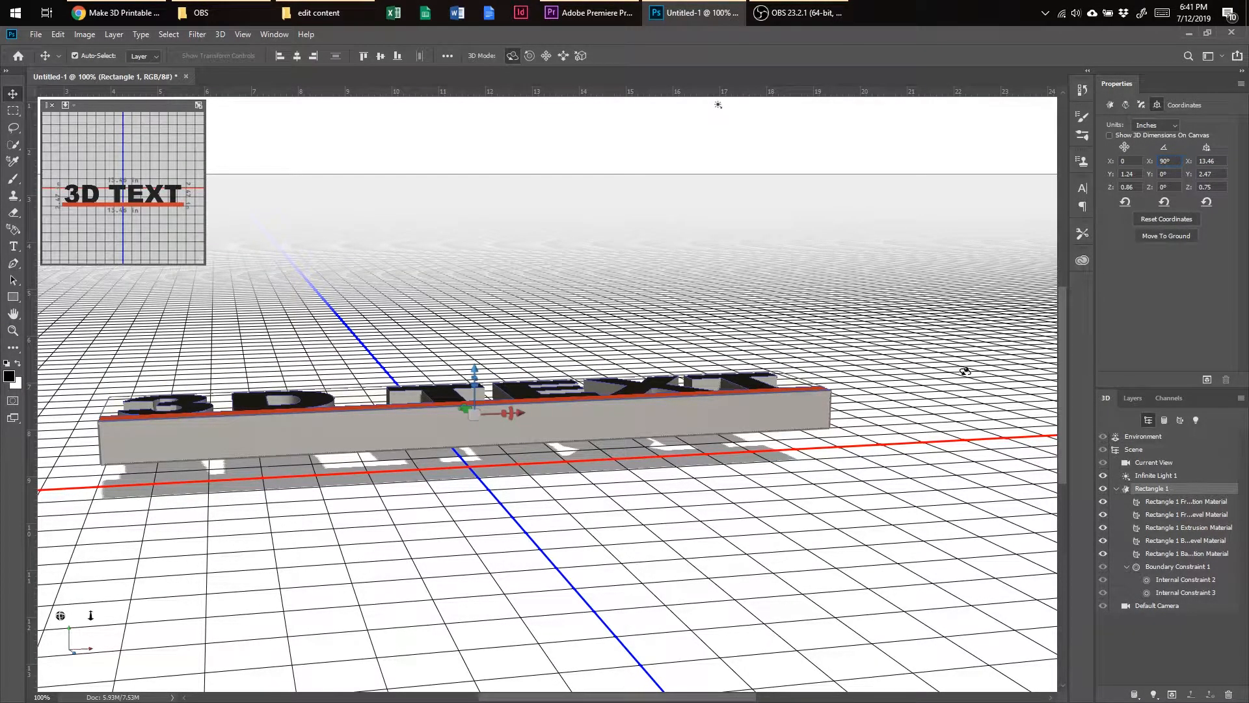
left_click(1181, 236)
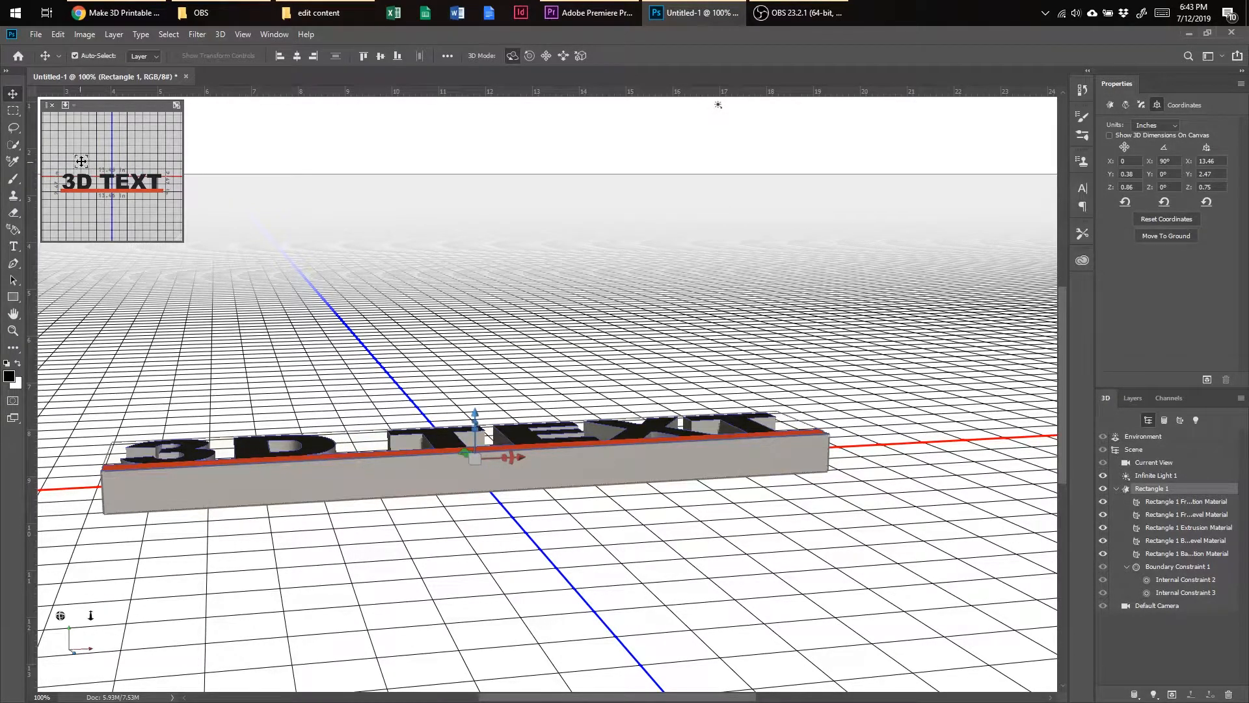
Enlarge the secondary 3D view and scale the text object along X to about 6.25 in wide
left_click_drag(182, 241, 264, 376)
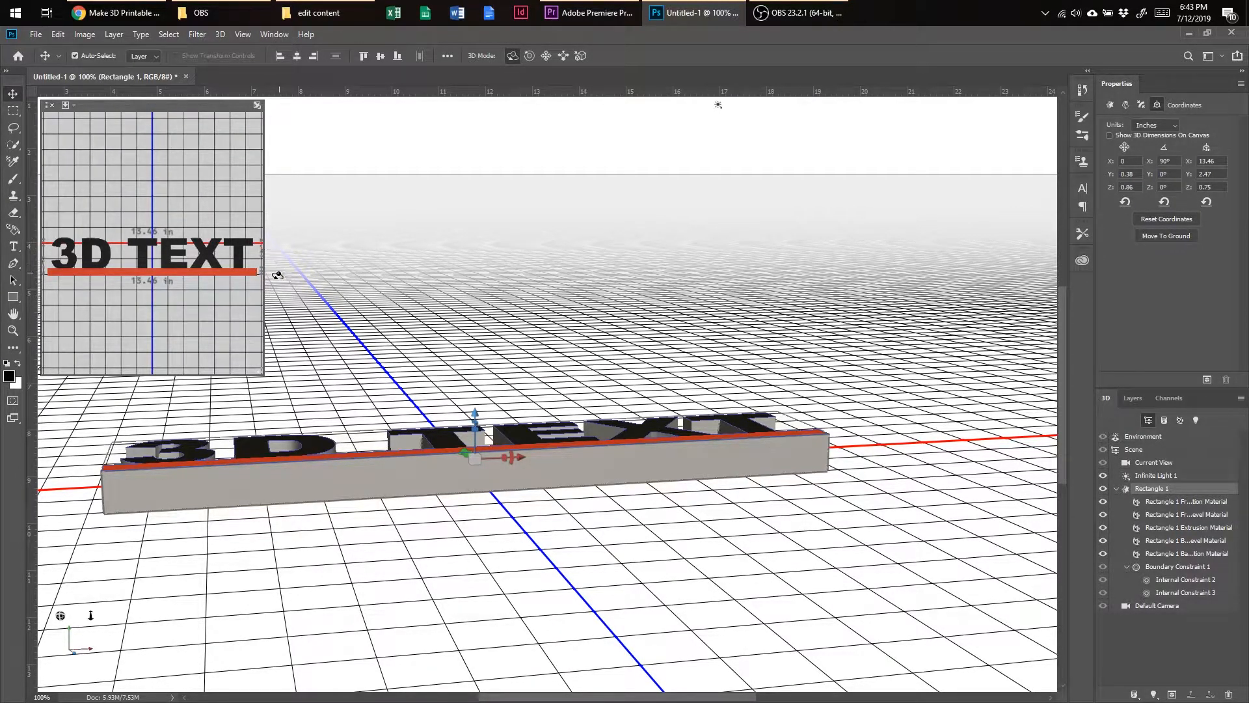
left_click_drag(268, 380, 293, 370)
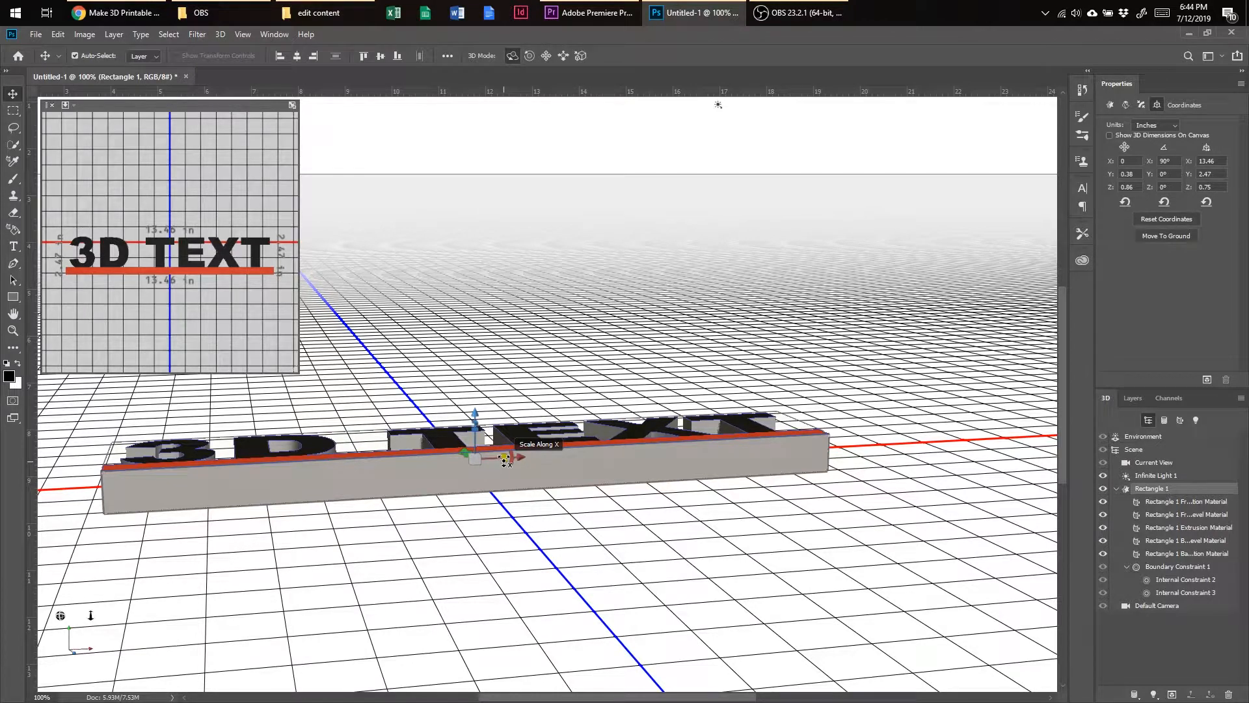
left_click_drag(505, 460, 316, 466)
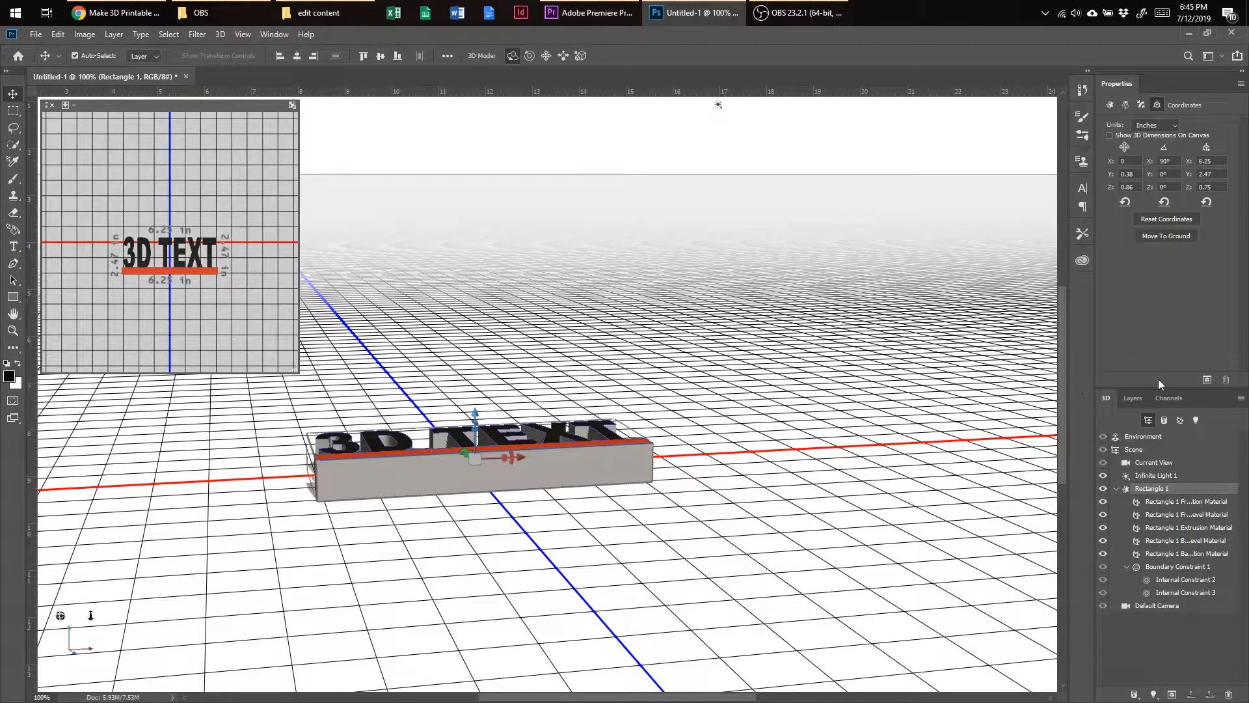
Configure the scene's 3D print settings to print to Local with STL File as the printer
left_click(1147, 449)
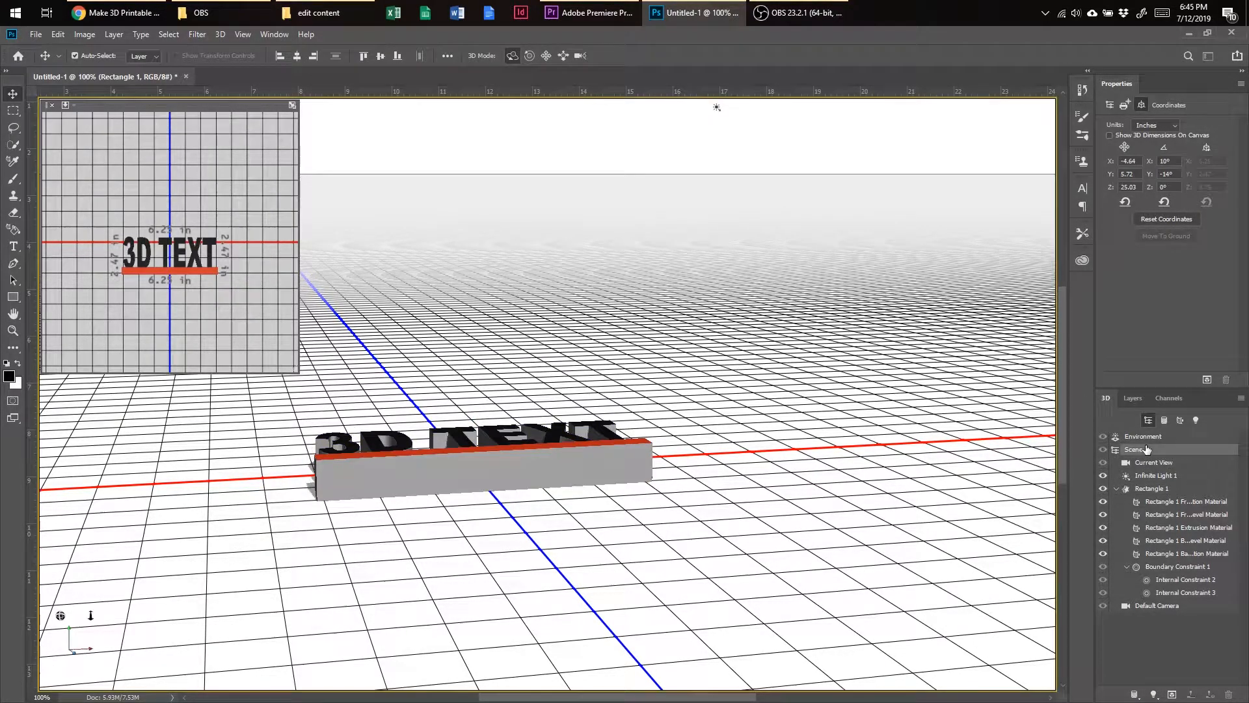
left_click(1126, 107)
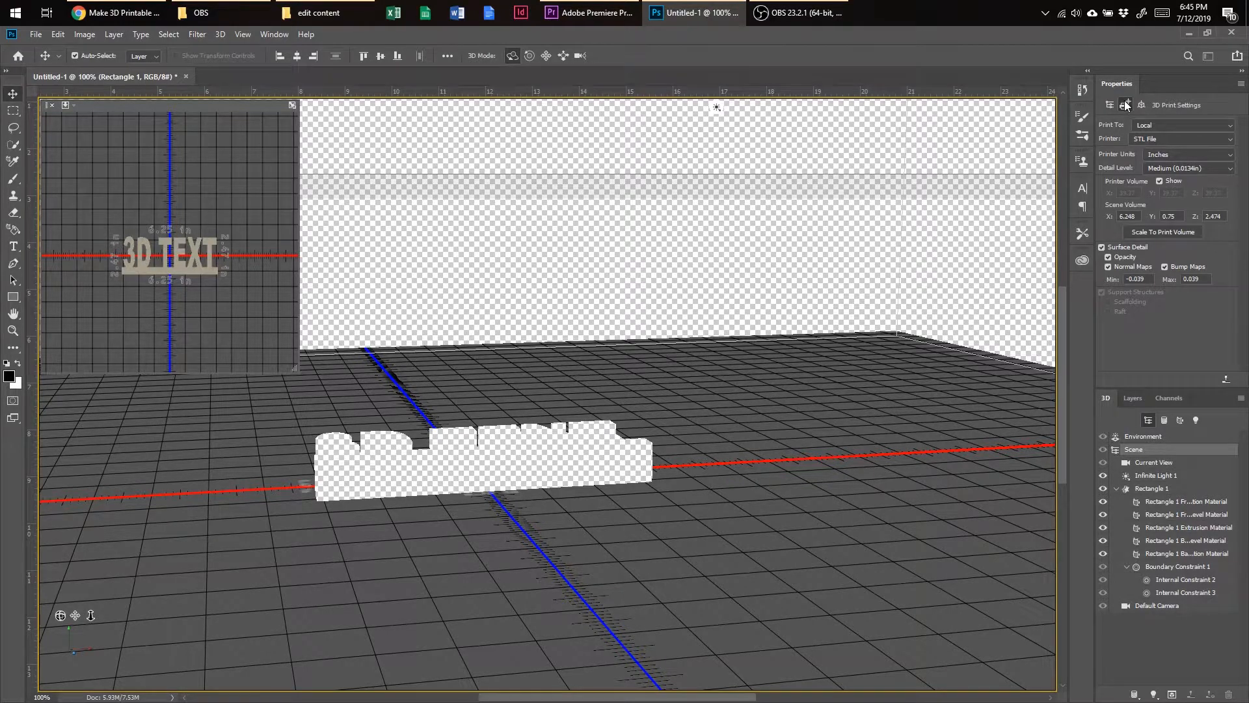
left_click(1145, 127)
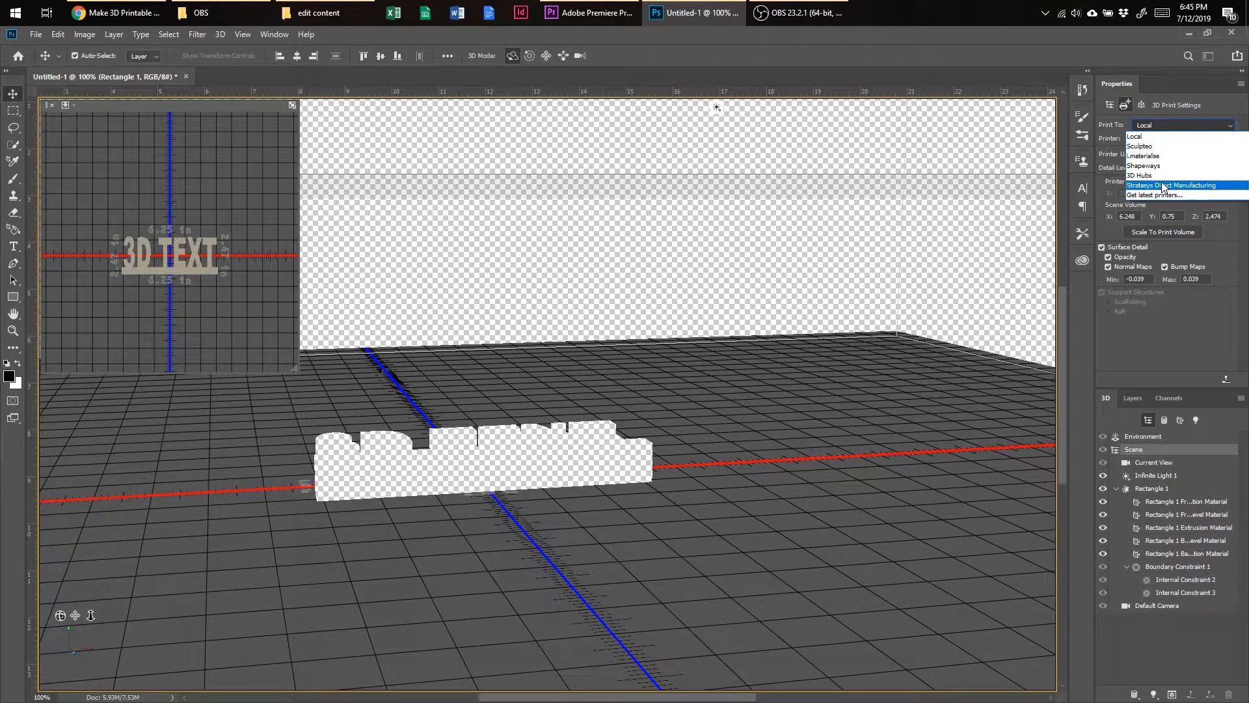
left_click(1174, 135)
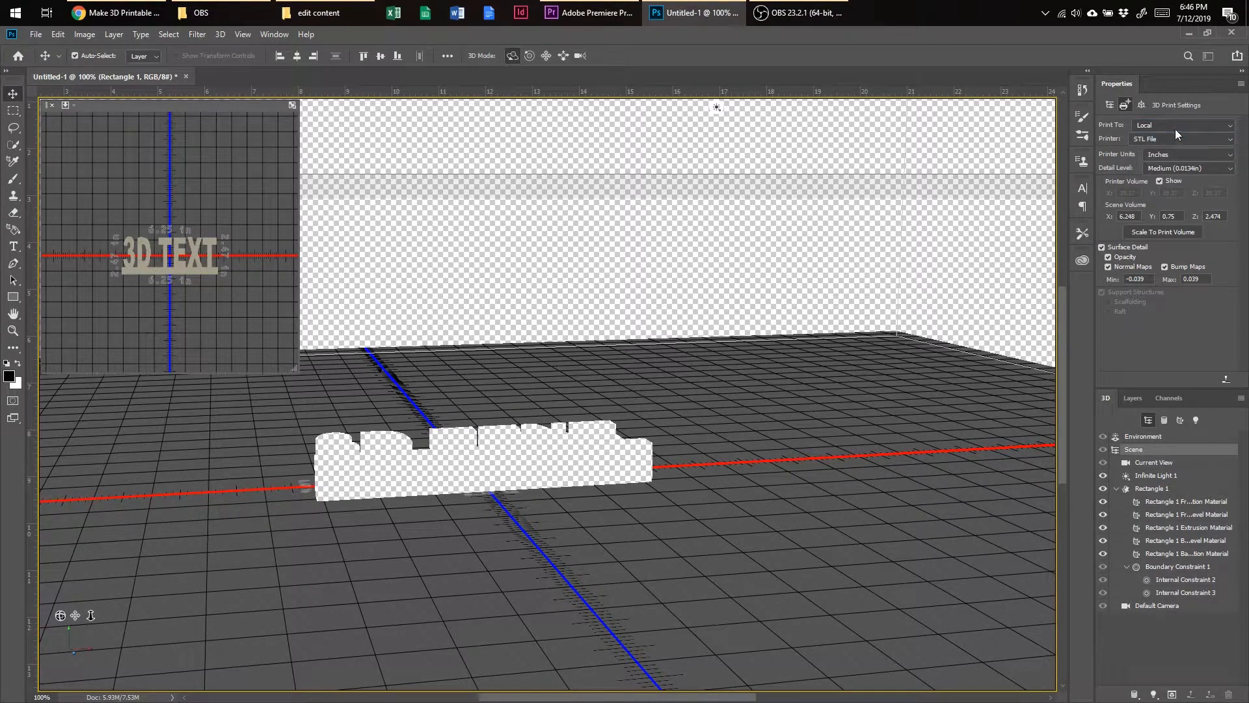
left_click(1165, 139)
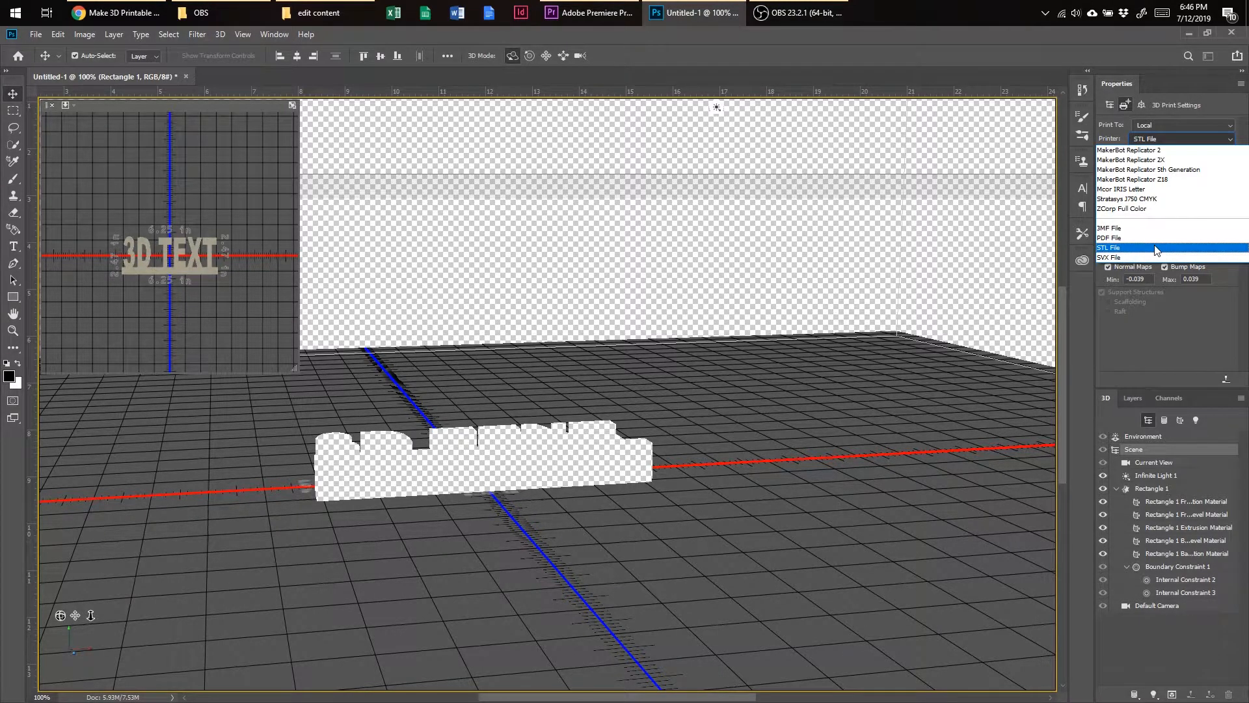
left_click(1156, 249)
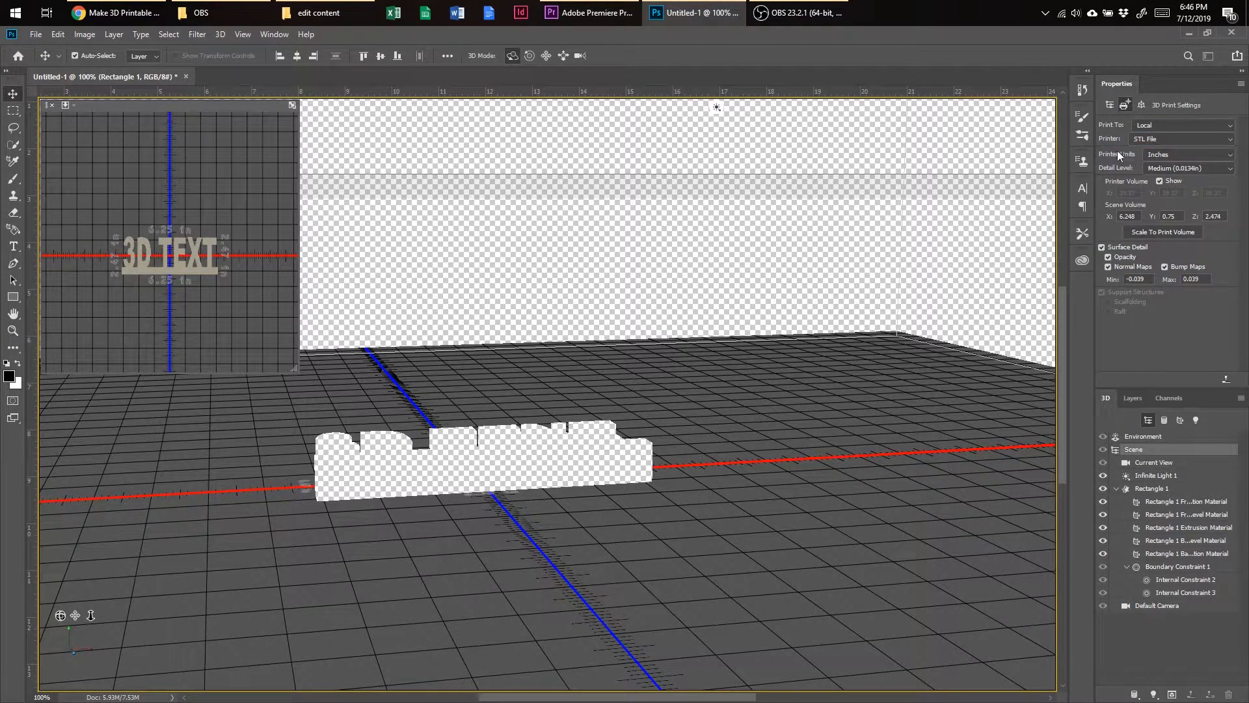
Keep Local as the print destination and set the print detail level to High (0.0033in)
left_click(1161, 124)
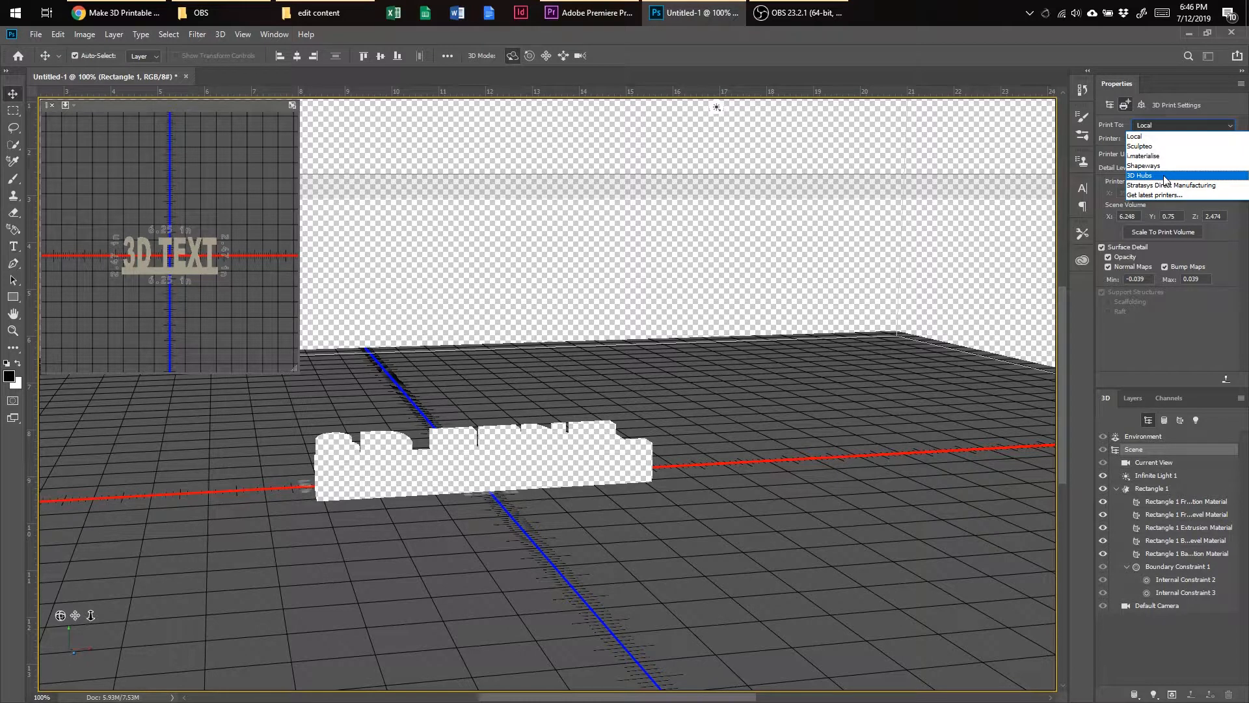
left_click(1177, 123)
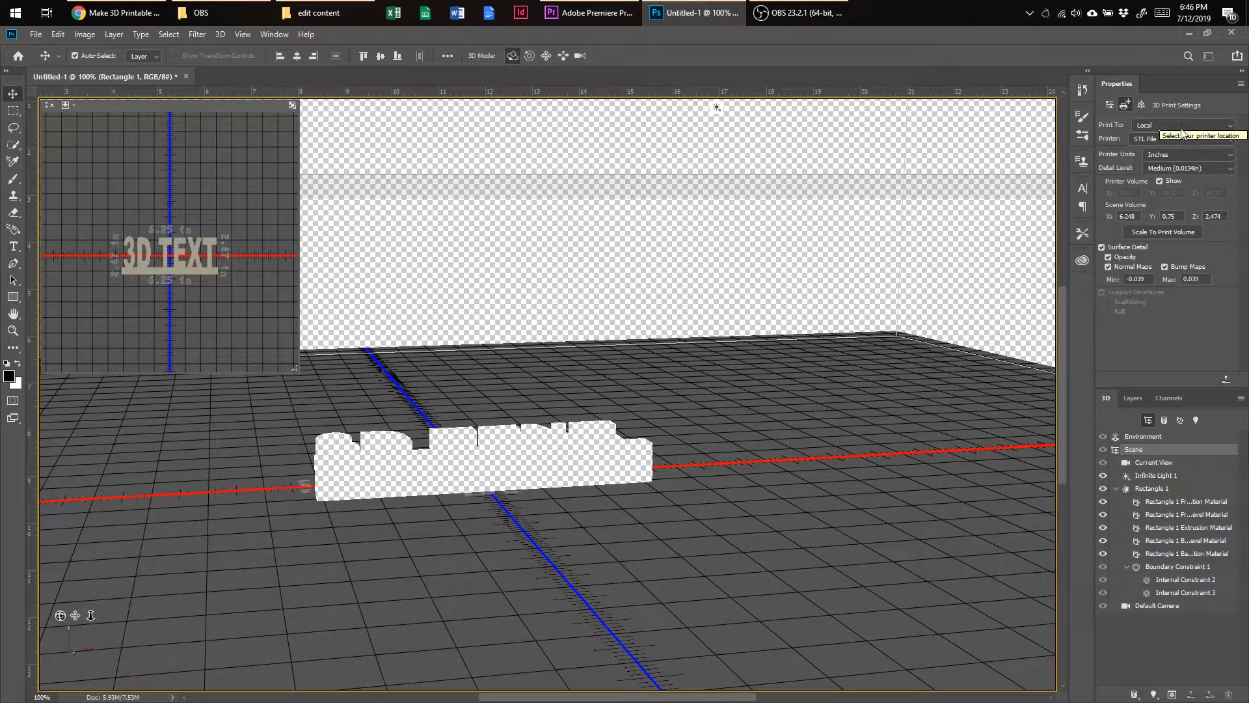
left_click(1181, 169)
left_click(1181, 177)
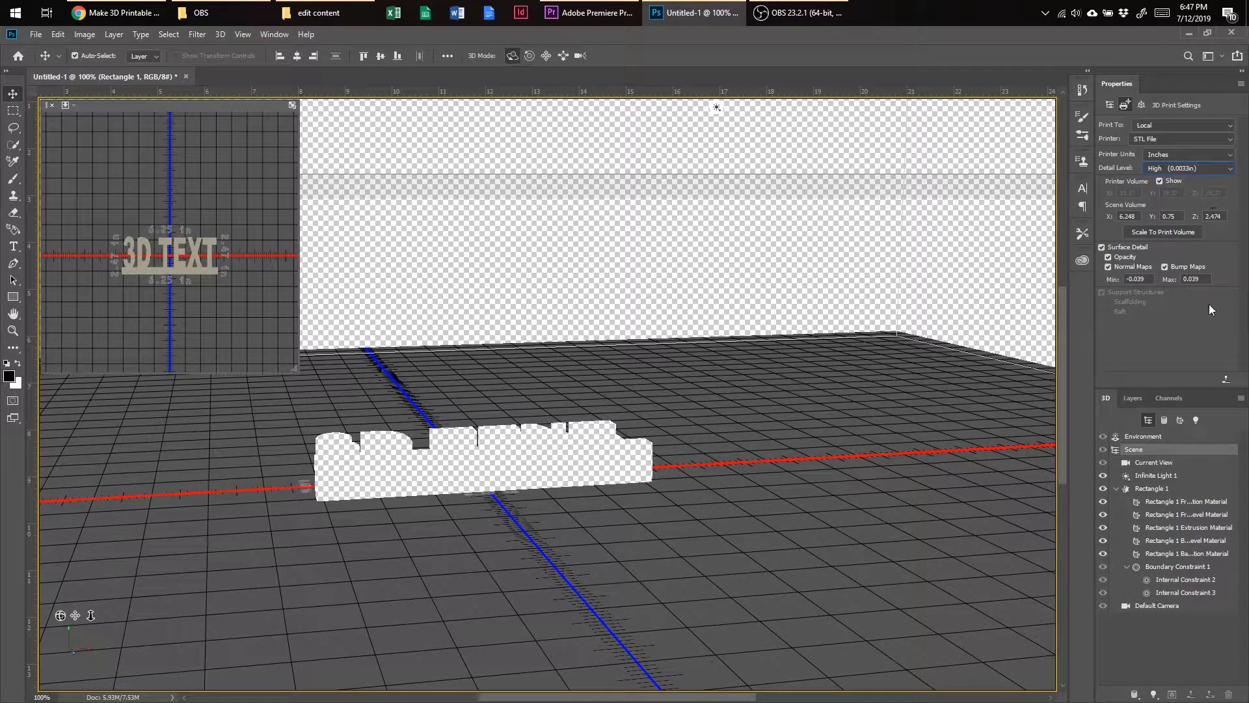
Generate the 3D print preview and display the model's size dimensions in it, leaving shadows off
left_click(1227, 385)
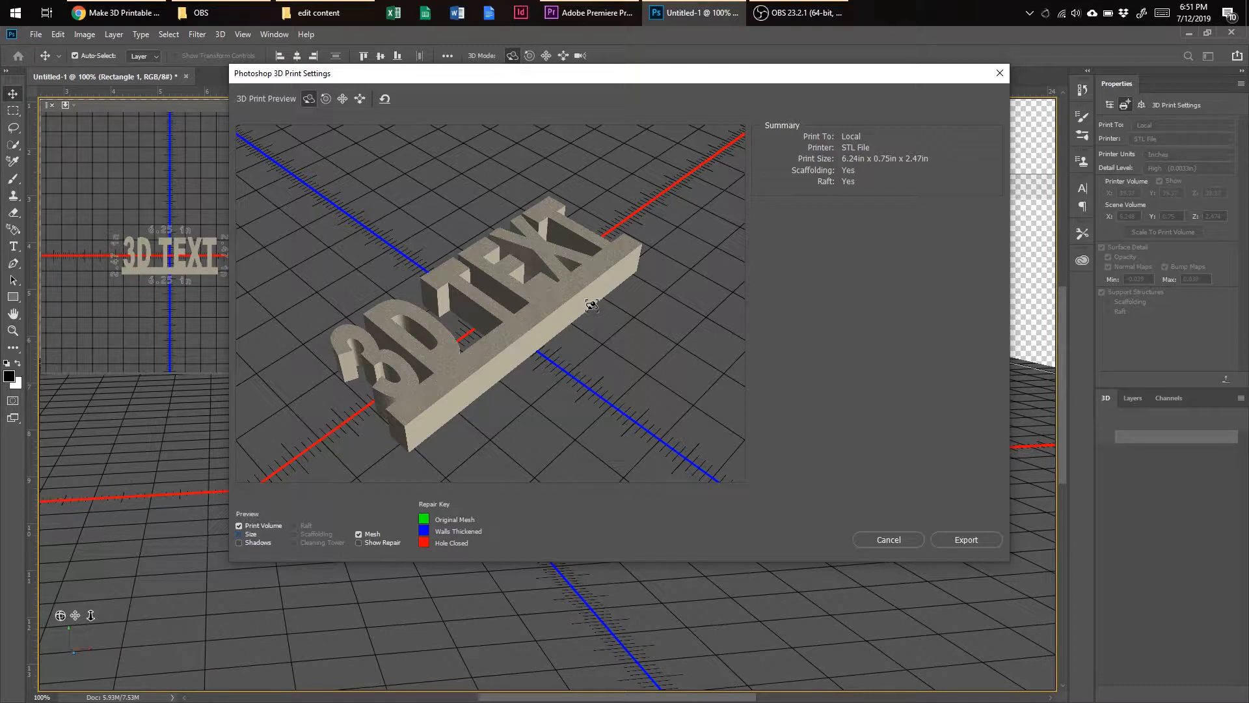
left_click(239, 534)
left_click(240, 542)
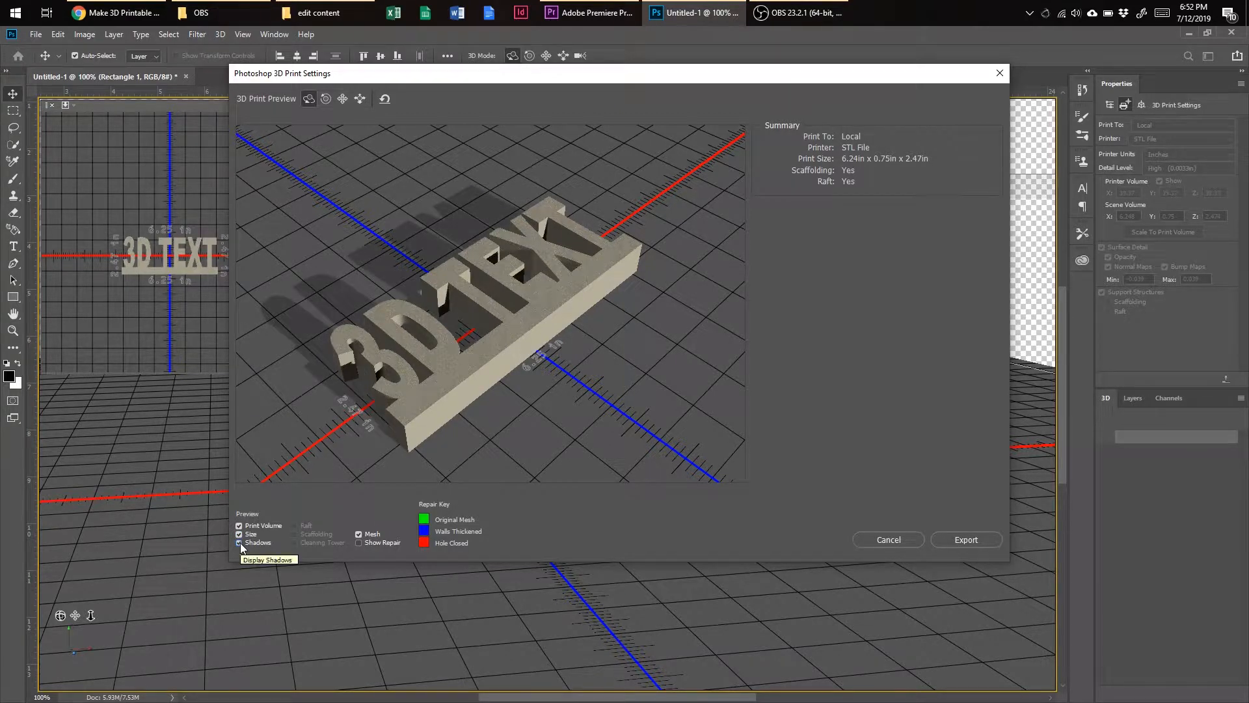
left_click(240, 542)
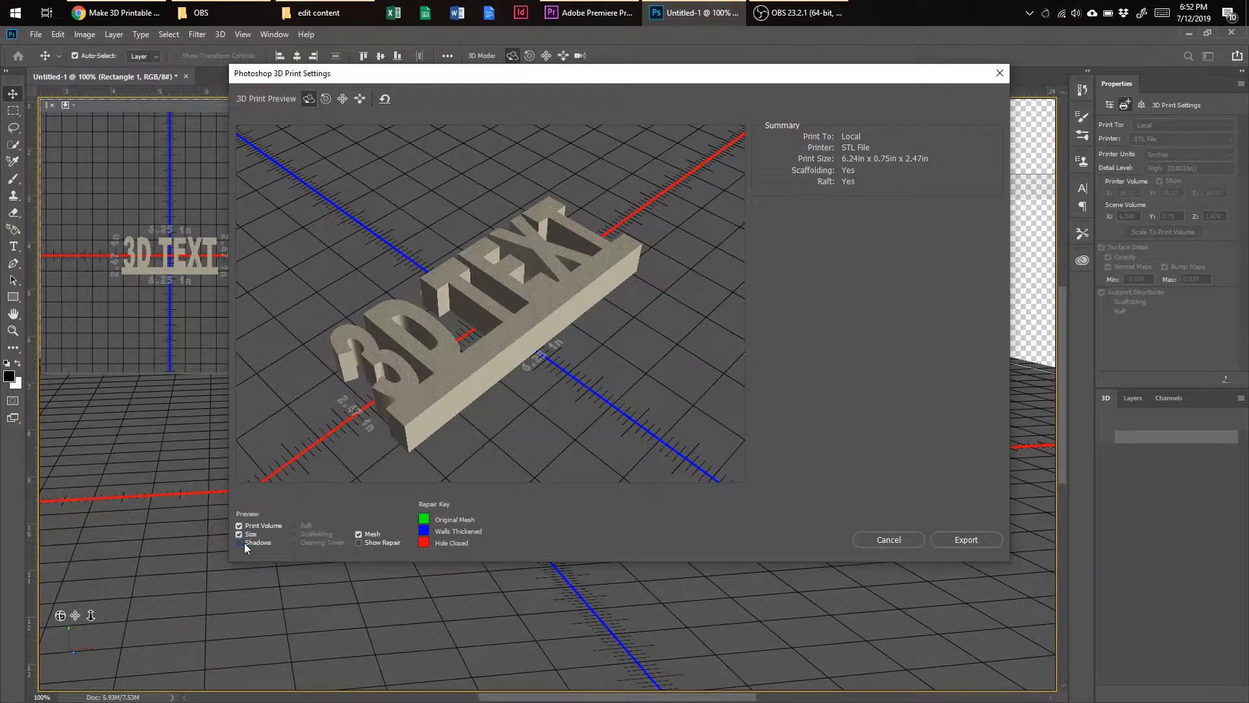
Show the mesh repair colours, inspect the model from several angles, and export it to Documents as "3d text"
left_click(358, 542)
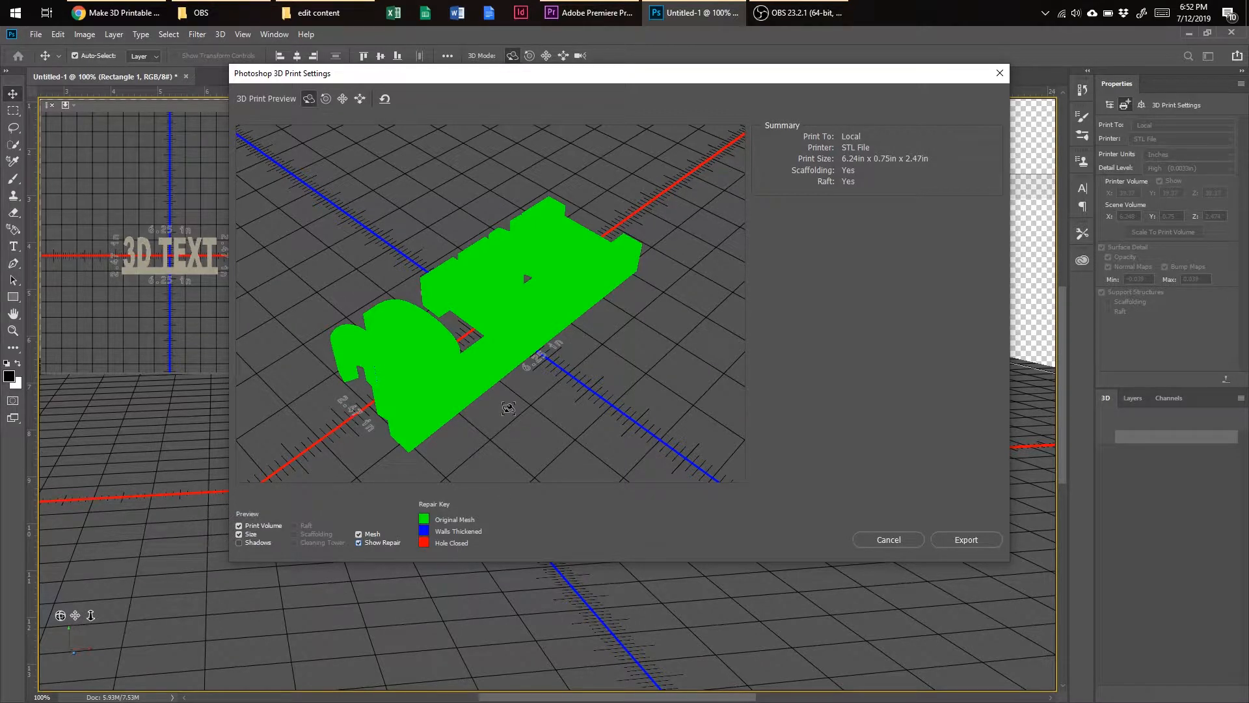
left_click_drag(565, 289, 531, 313)
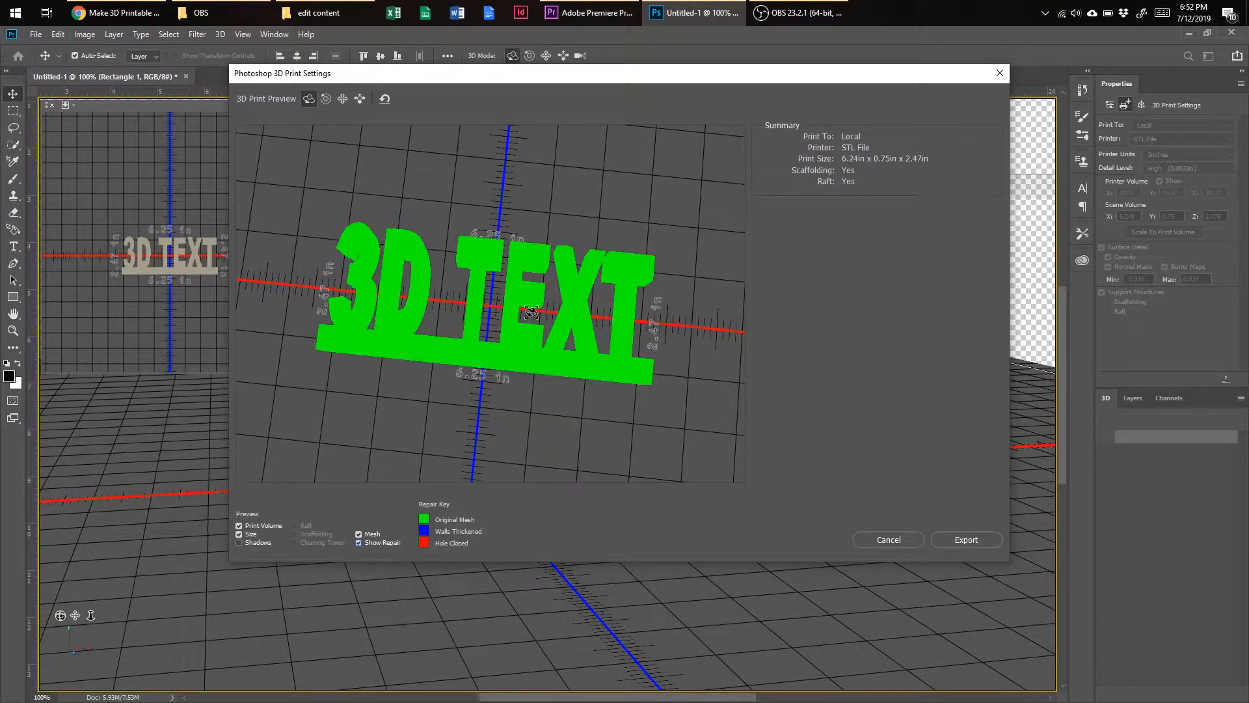
mouse_move(500, 322)
left_mouse_down()
mouse_move(525, 318)
mouse_move(508, 319)
left_mouse_up()
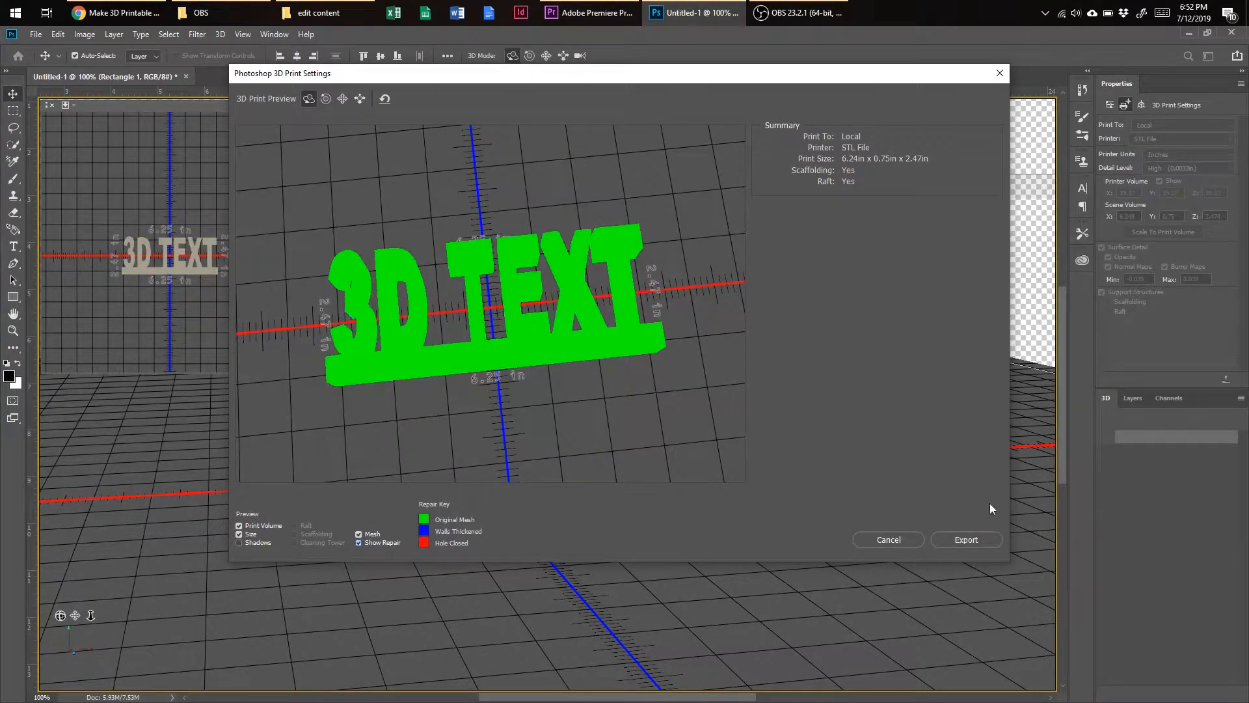
left_click(977, 542)
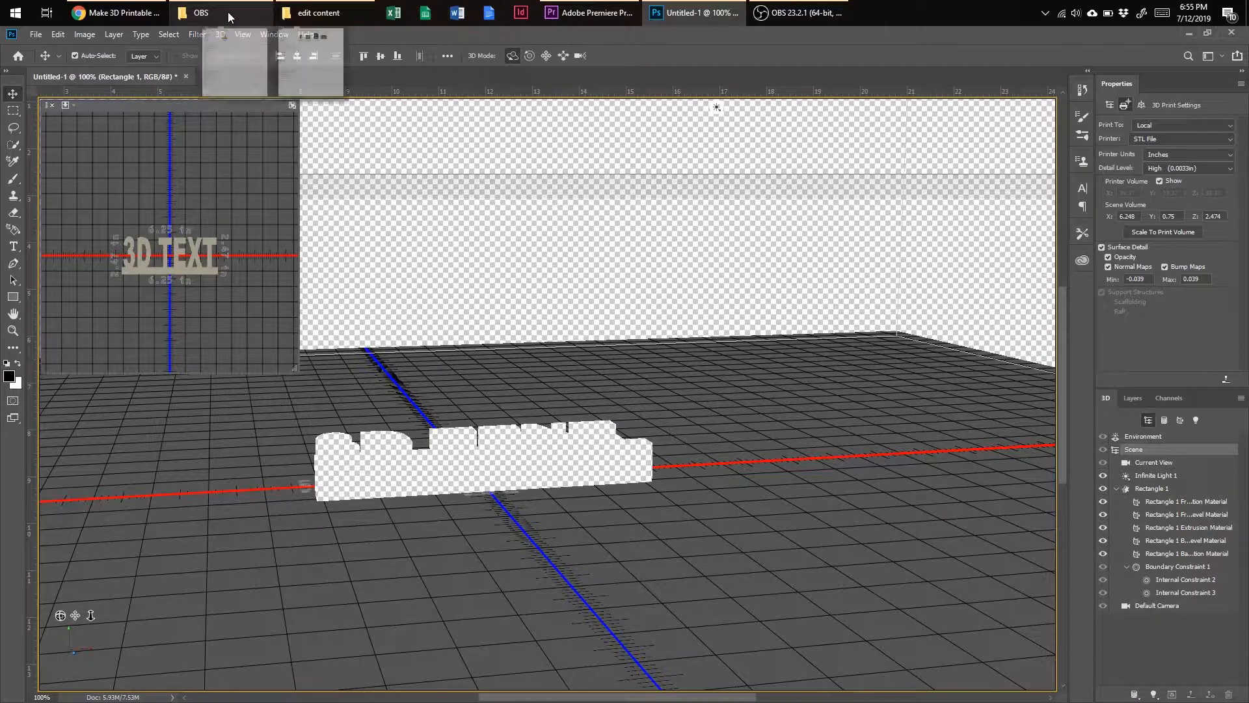
Switch to File Explorer, open the exported "3d text" file from Documents in Print 3D, and minimise its preview after checking it
right_click(228, 13)
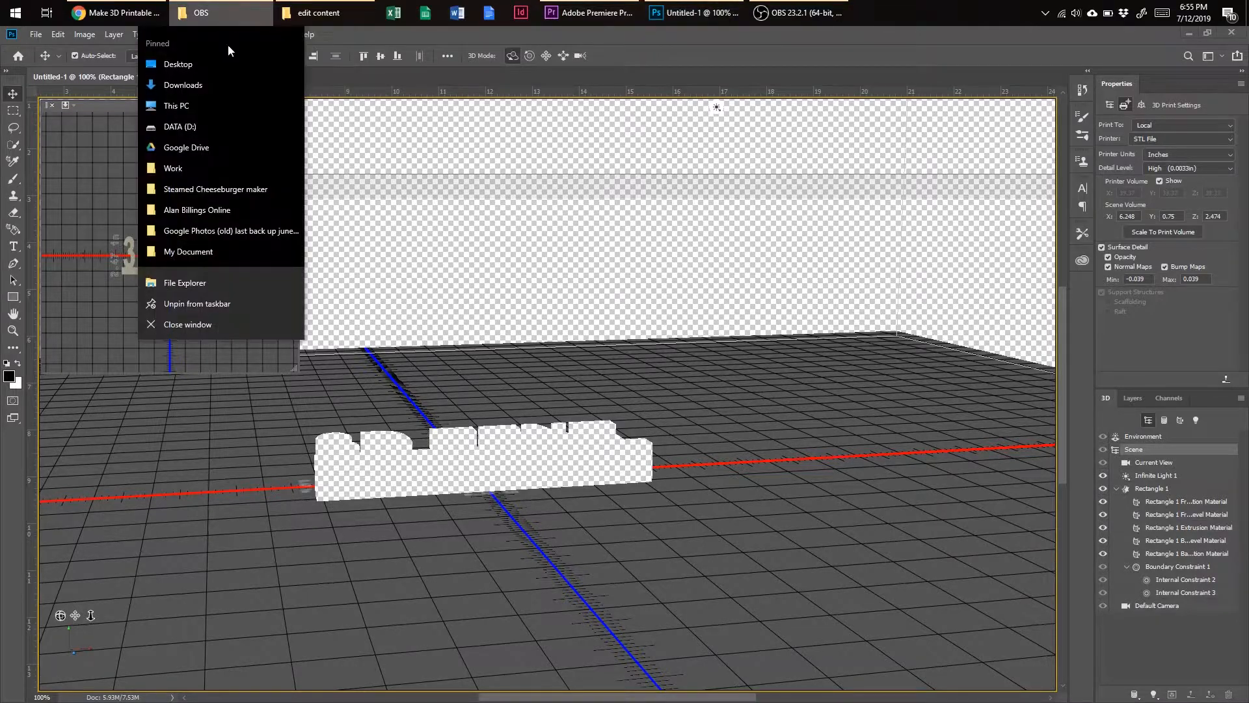
left_click(206, 259)
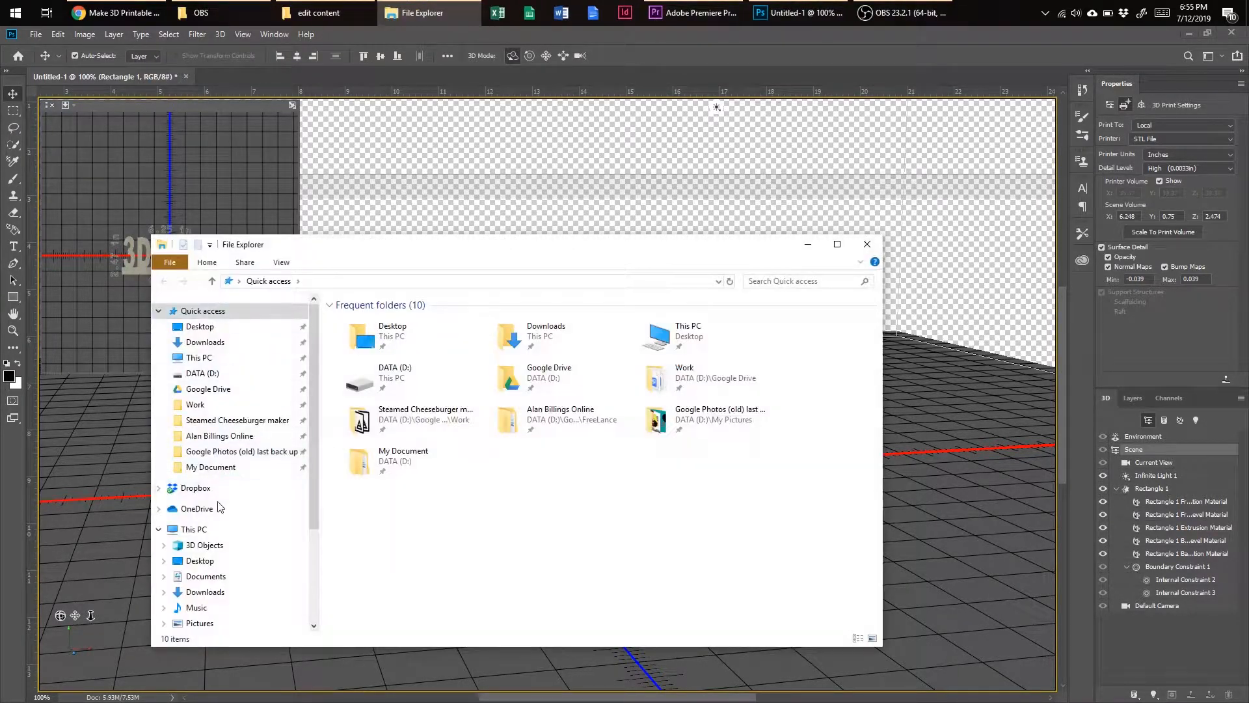
left_click(220, 577)
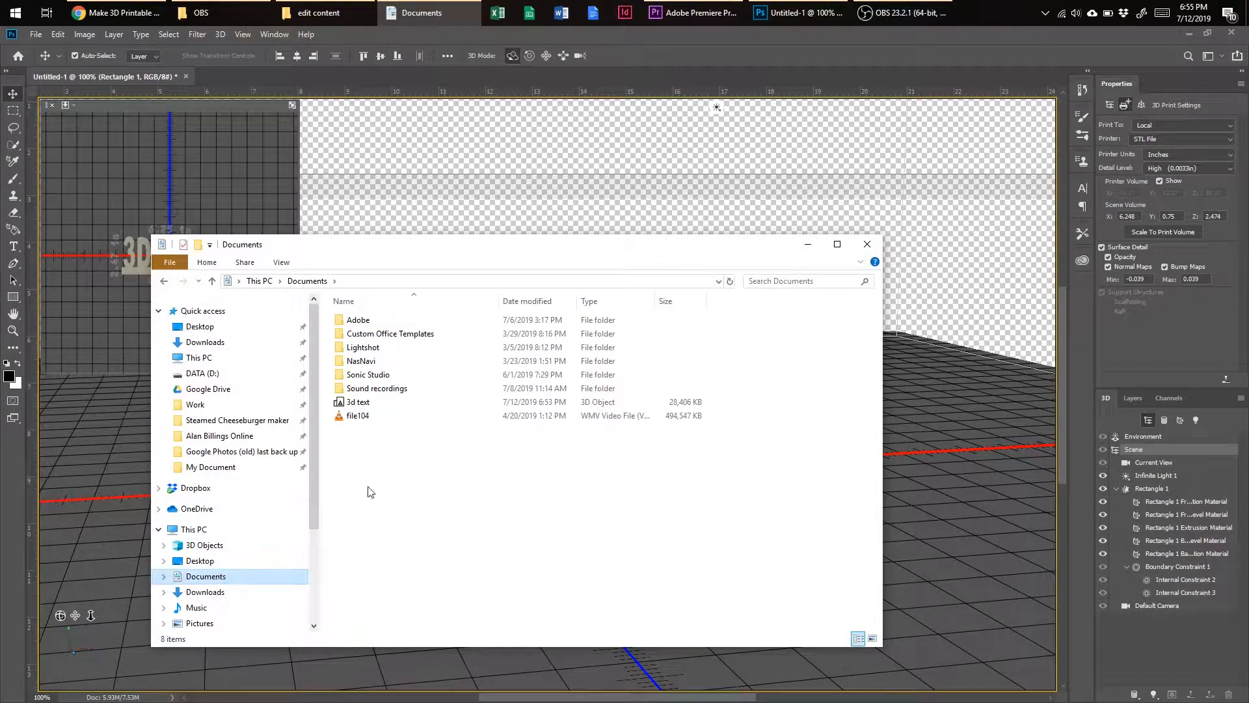
left_click(393, 403)
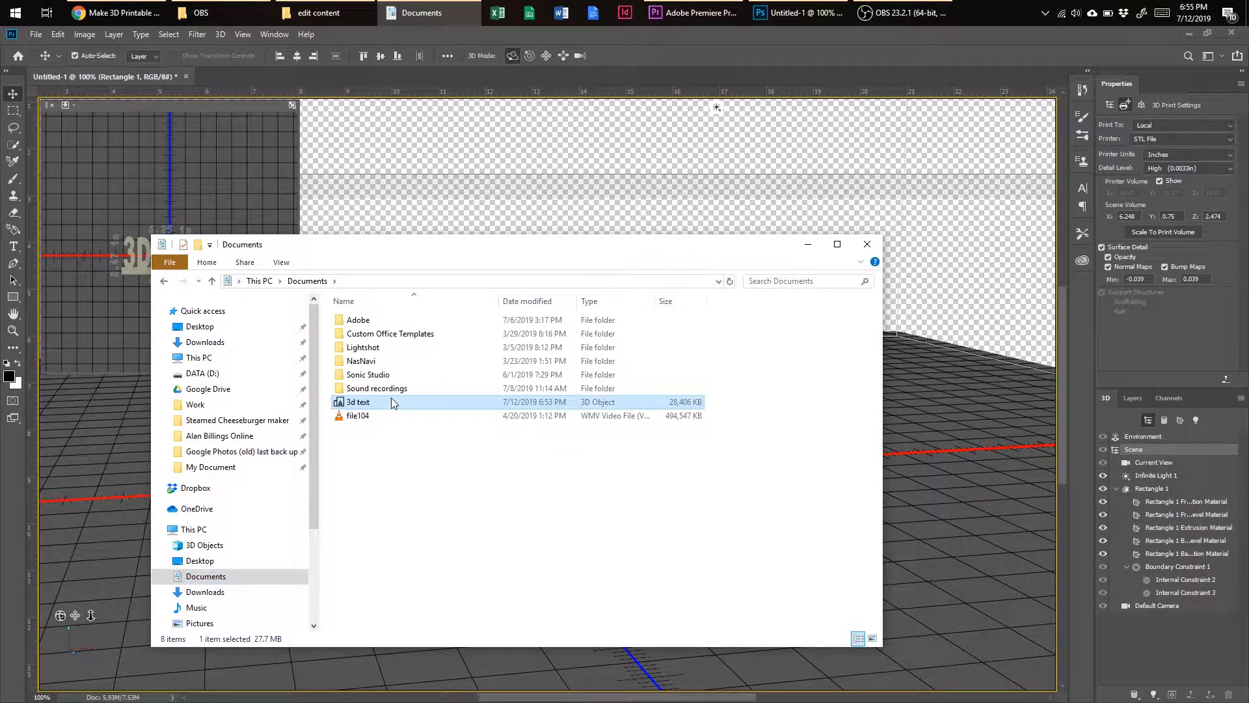
double_click(392, 401)
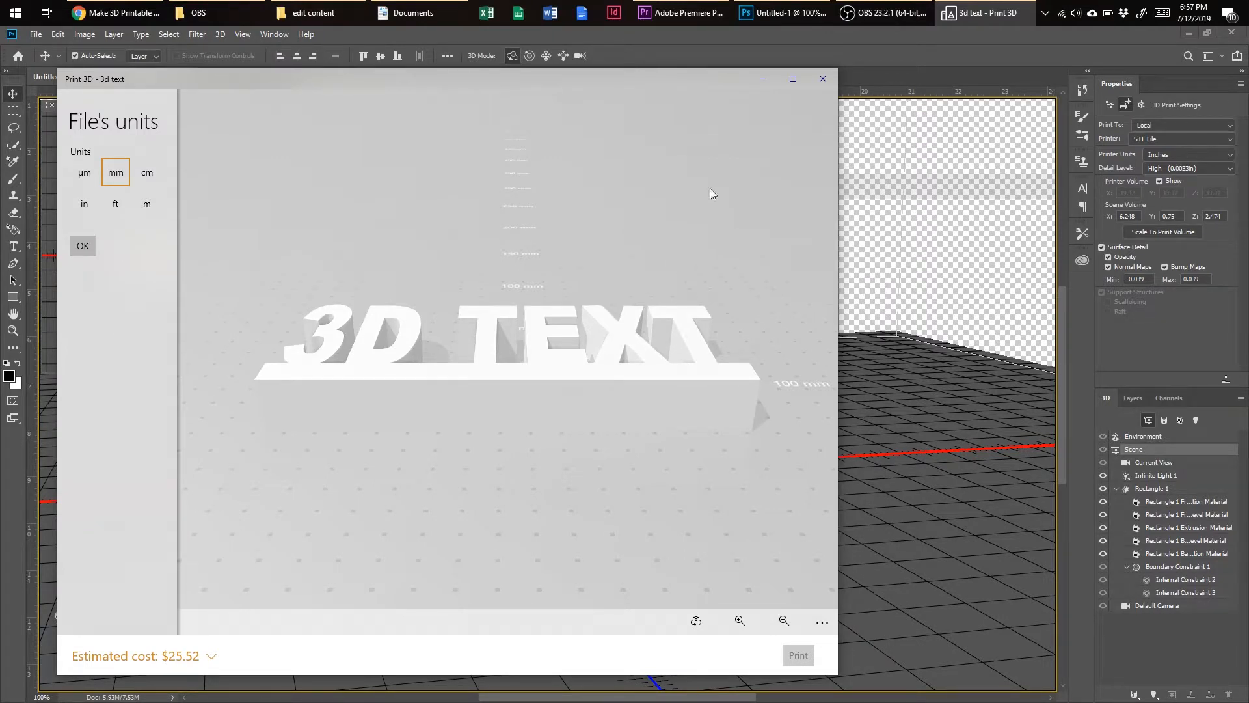
left_click(760, 87)
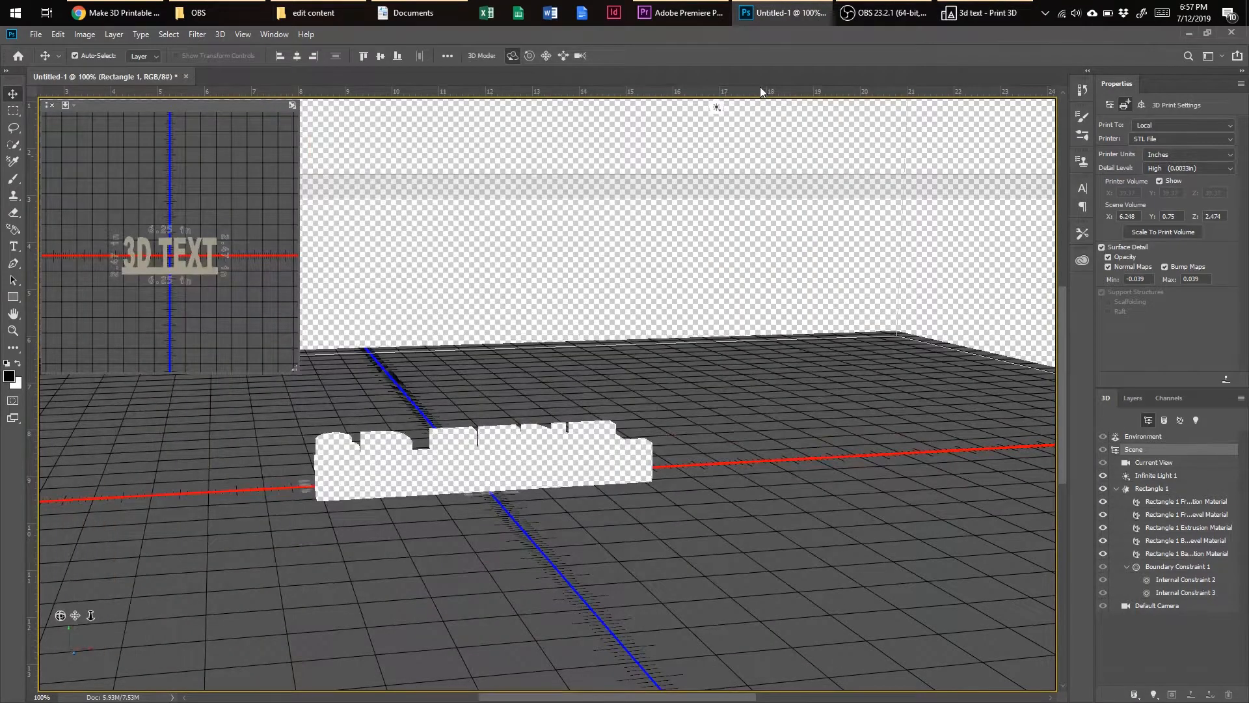